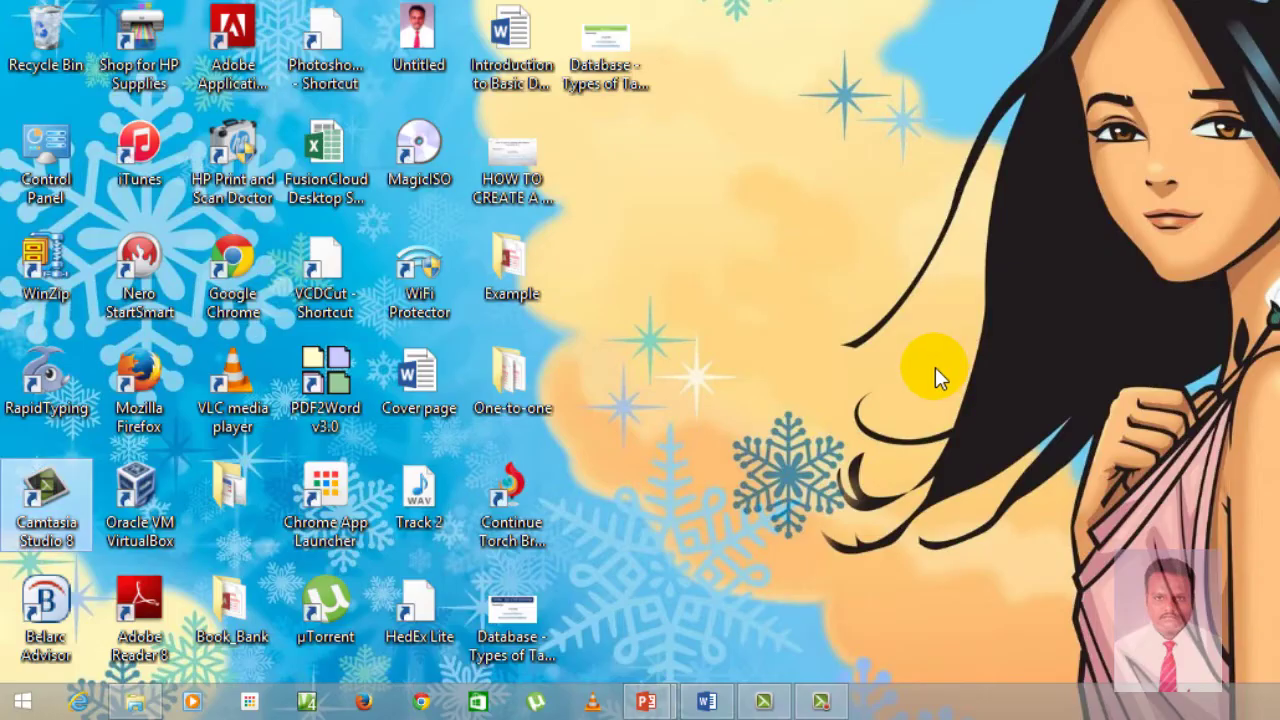
# Launch Access 2013 from the Start menu's Microsoft Office 2013 program group
pyautogui.click(22, 706)
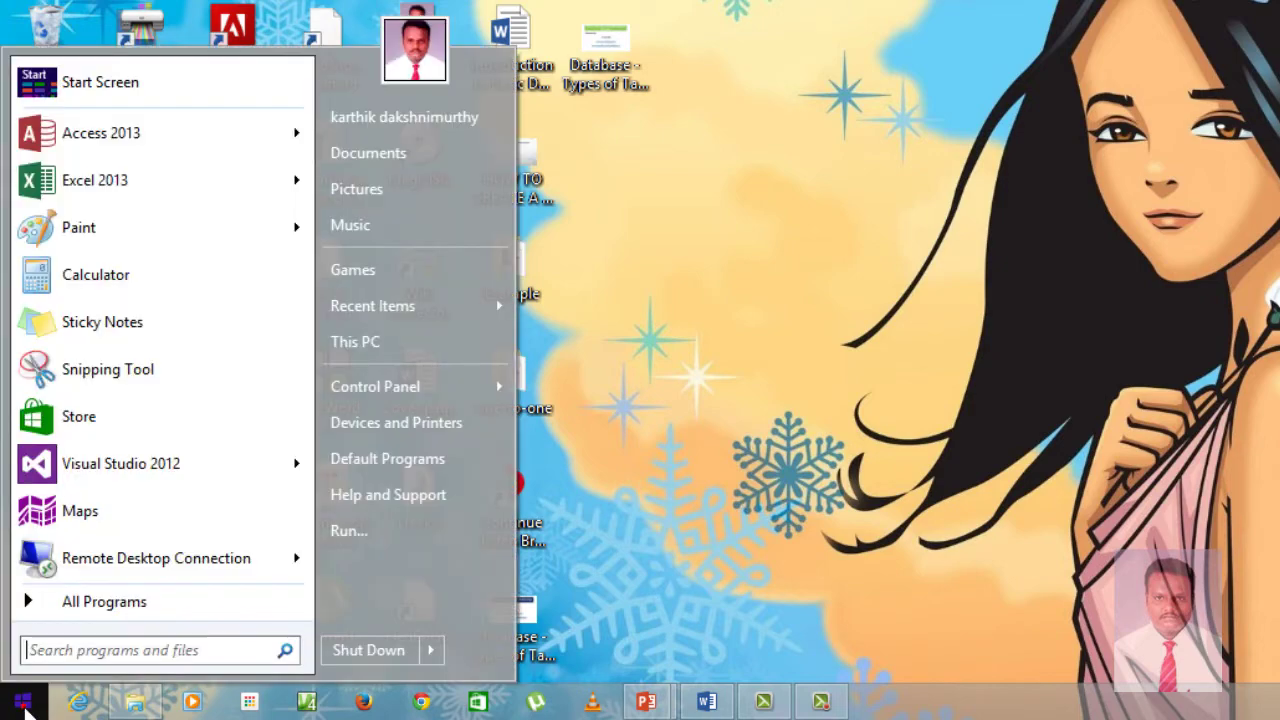
pyautogui.click(70, 605)
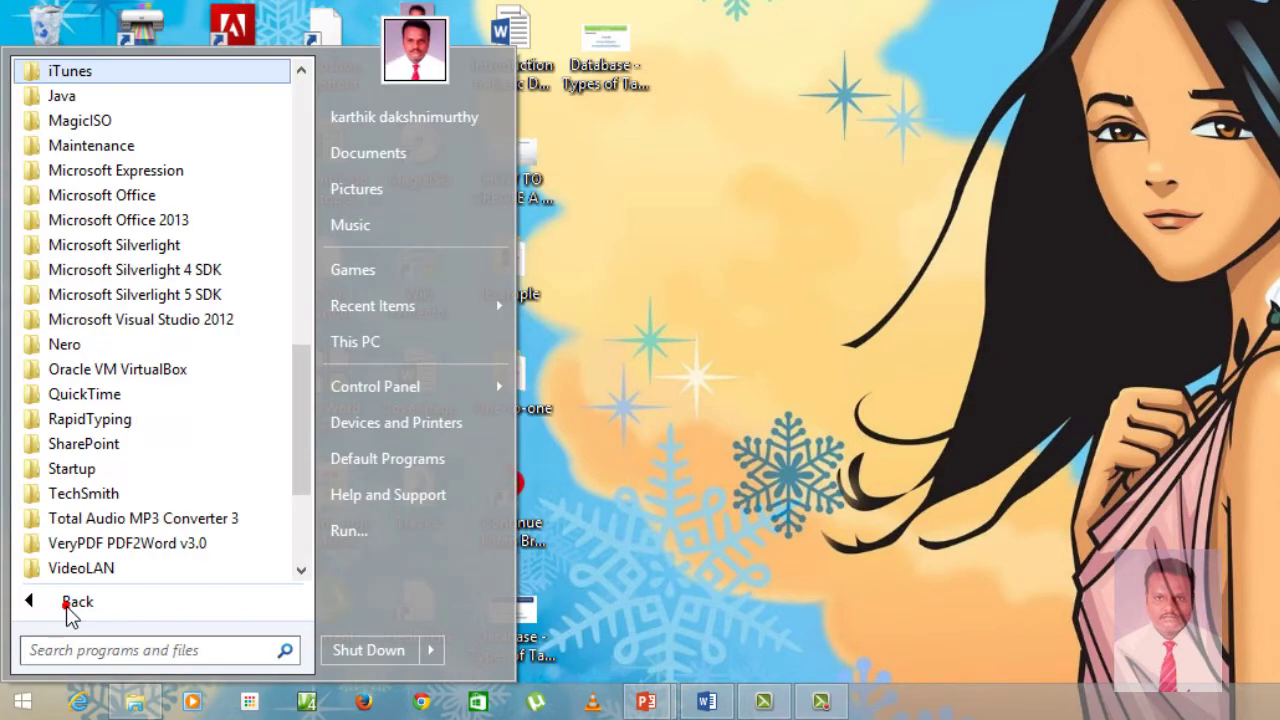
pyautogui.click(155, 220)
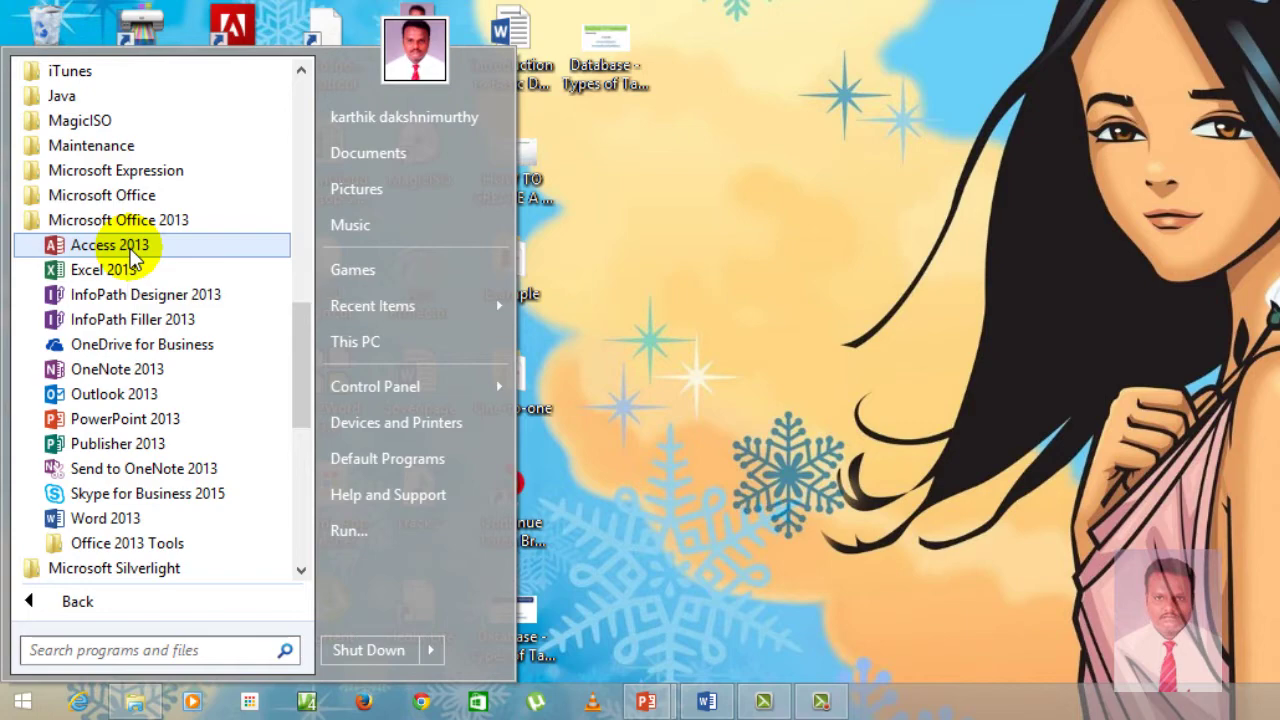
pyautogui.click(640, 250)
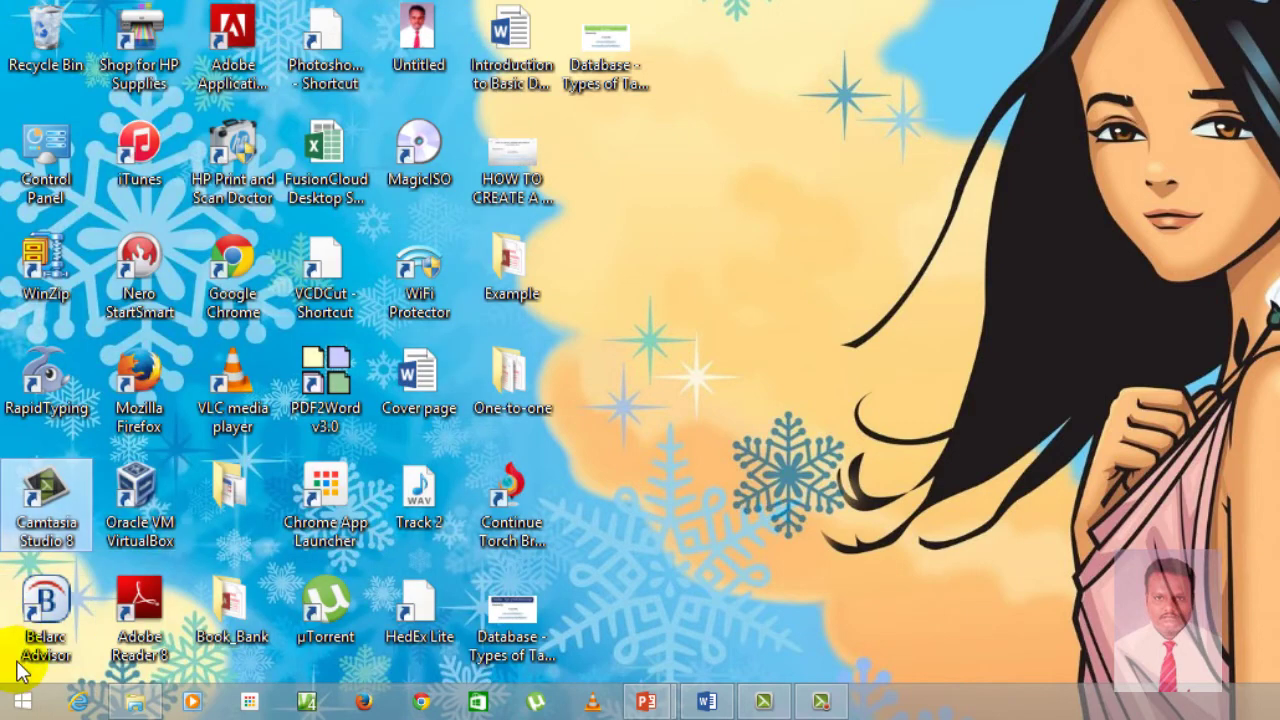
pyautogui.click(20, 700)
pyautogui.click(70, 605)
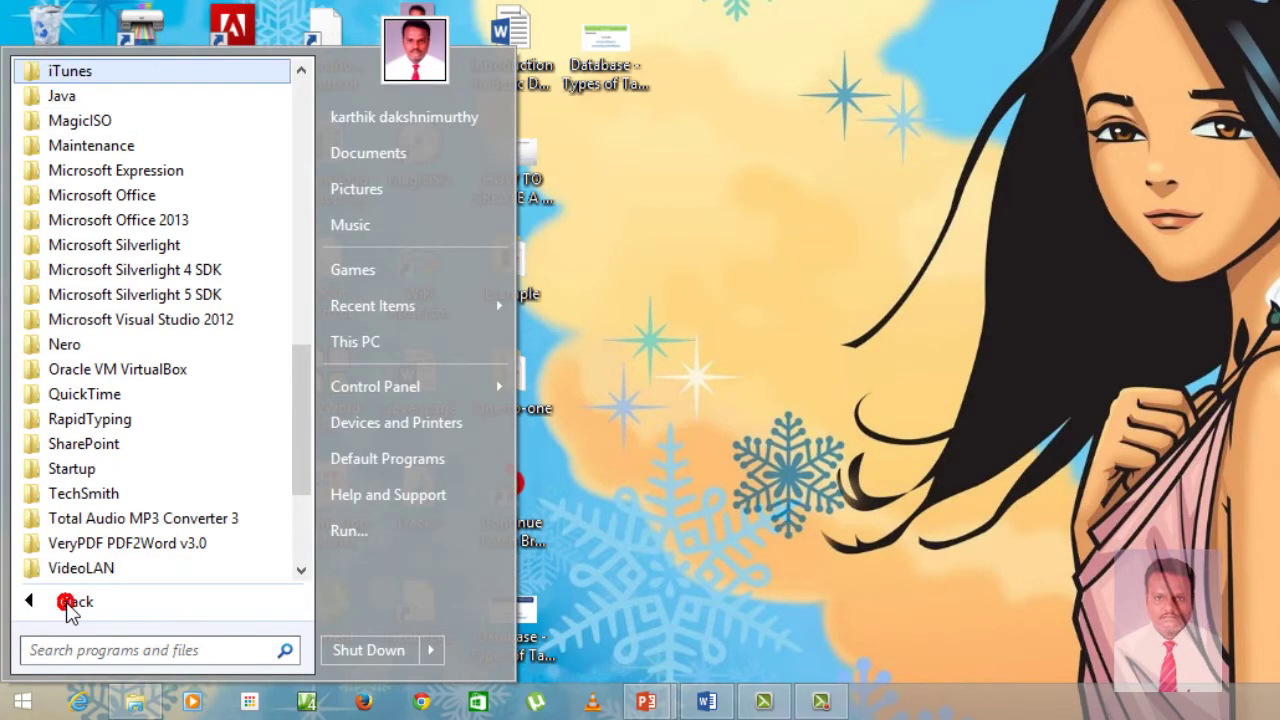
pyautogui.click(140, 220)
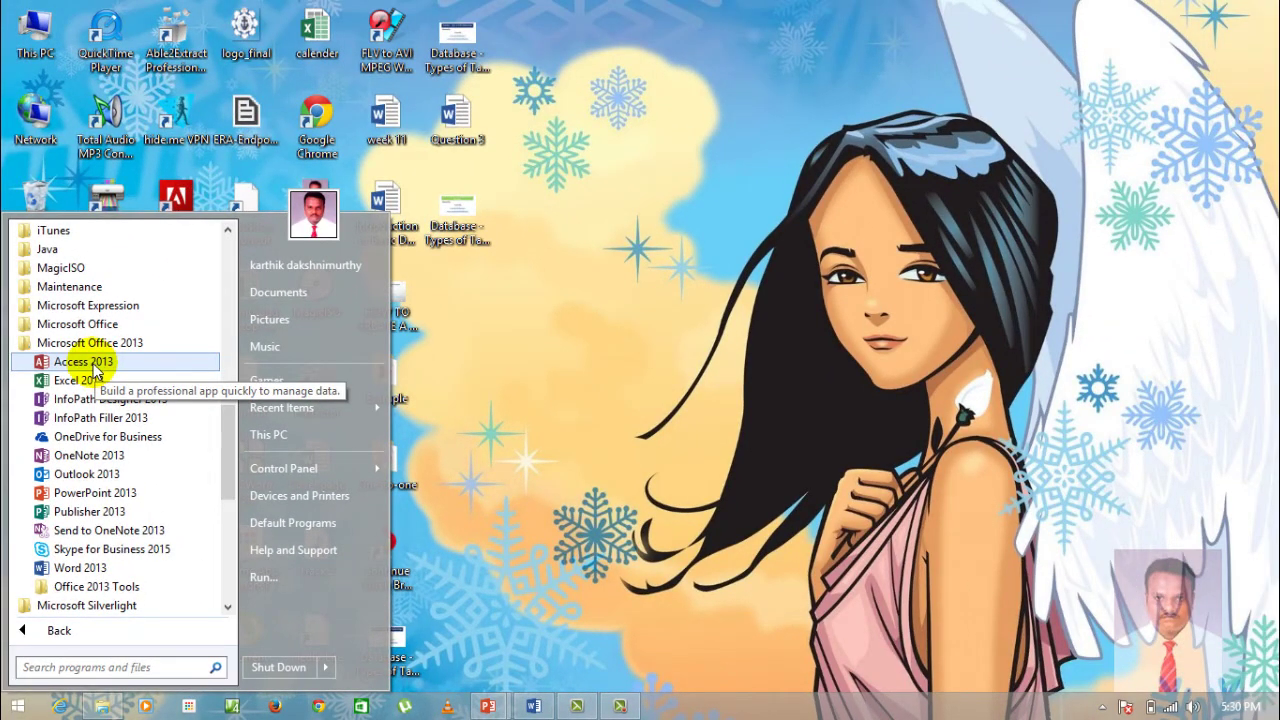
pyautogui.click(84, 361)
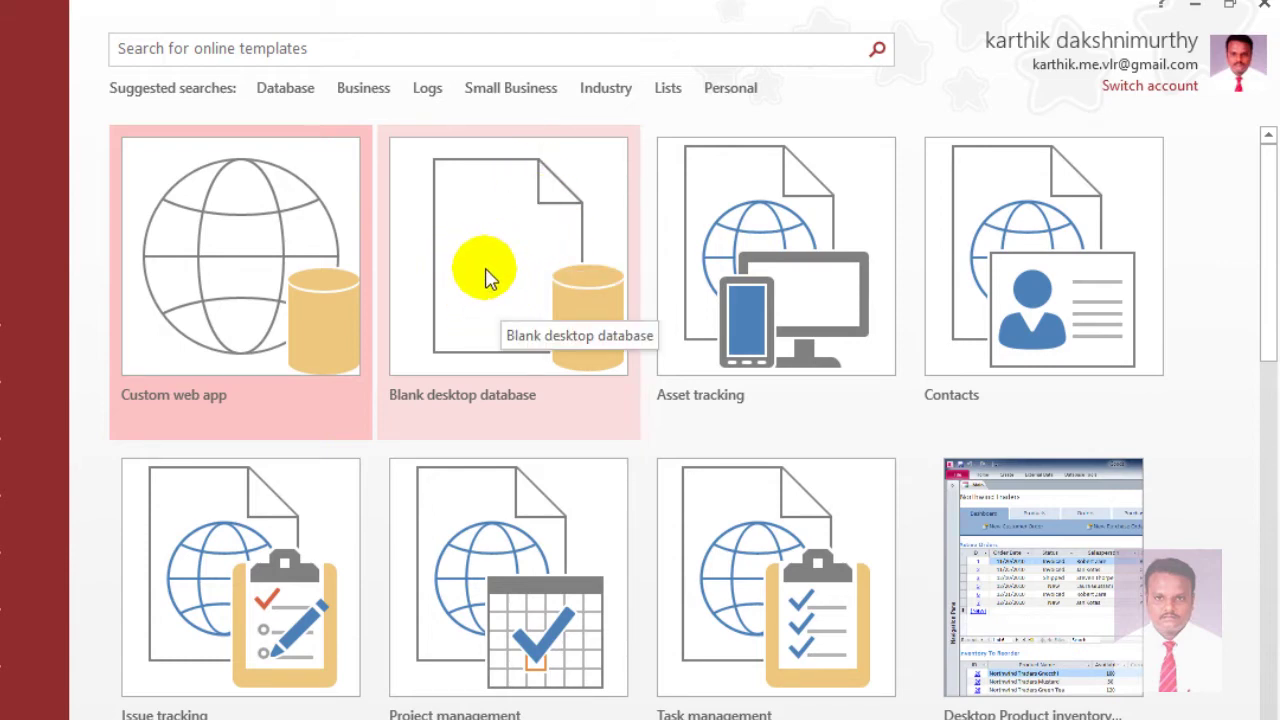
# Create a blank desktop database named 'one to many', replacing the existing file
pyautogui.click(485, 248)
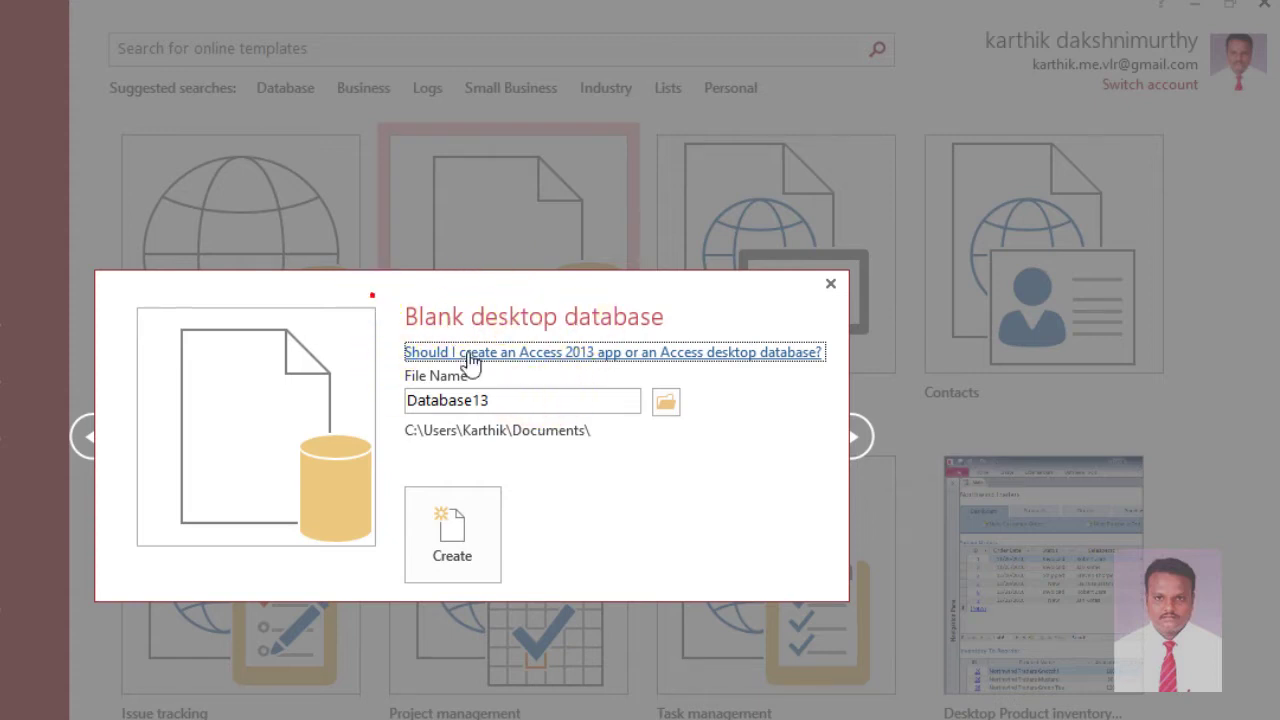
pyautogui.doubleClick(505, 400)
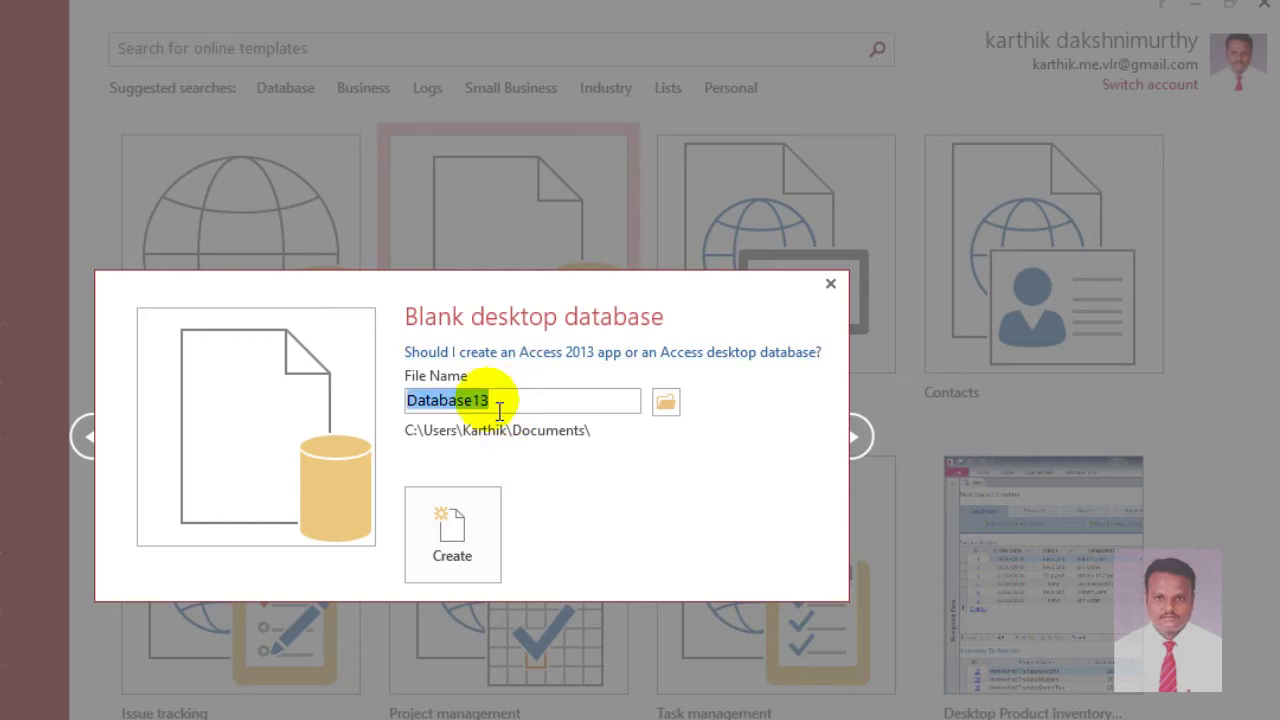
pyautogui.write('one to many')
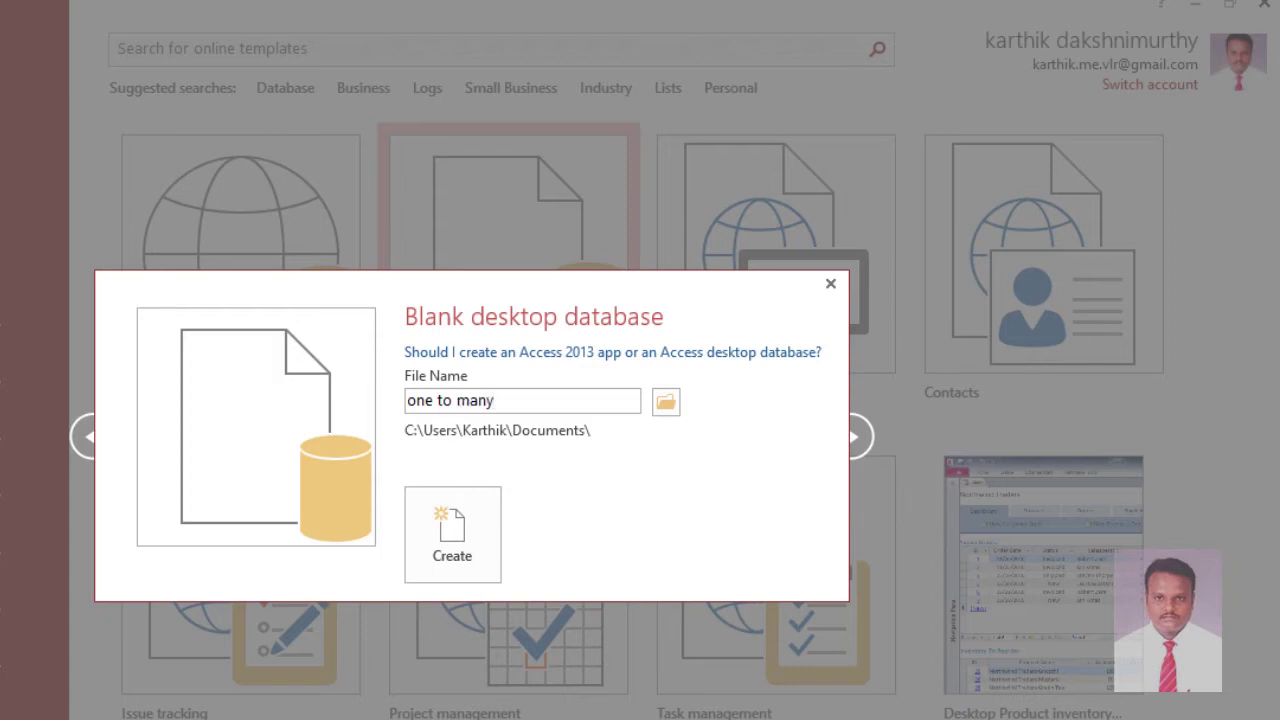
pyautogui.click(455, 540)
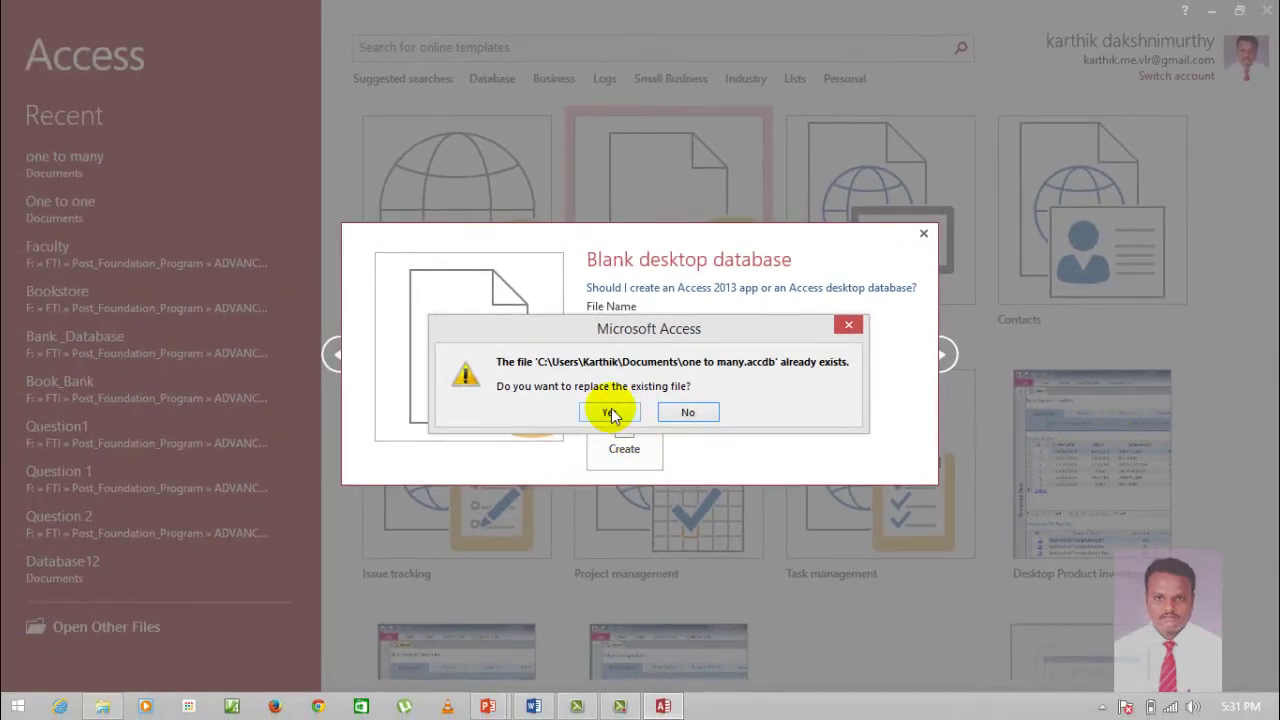
pyautogui.click(498, 474)
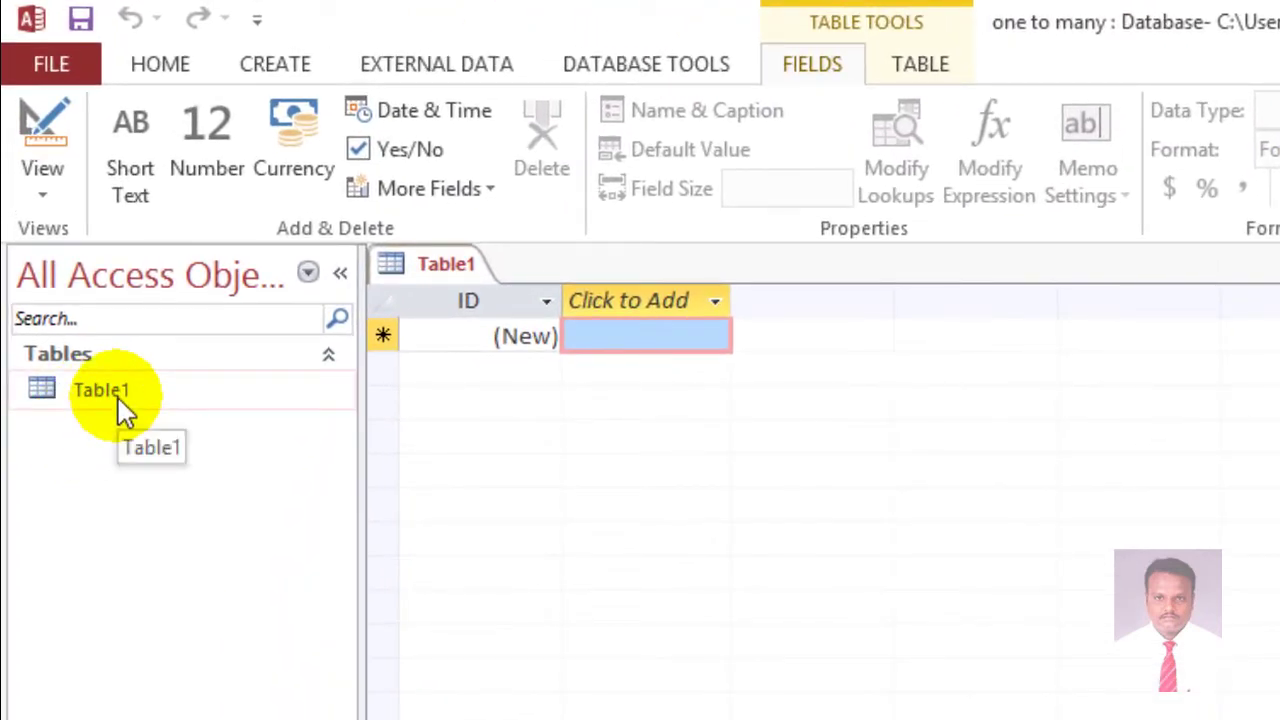
# Switch Table1 to Design View and save it as TbCustomer
pyautogui.rightClick(118, 398)
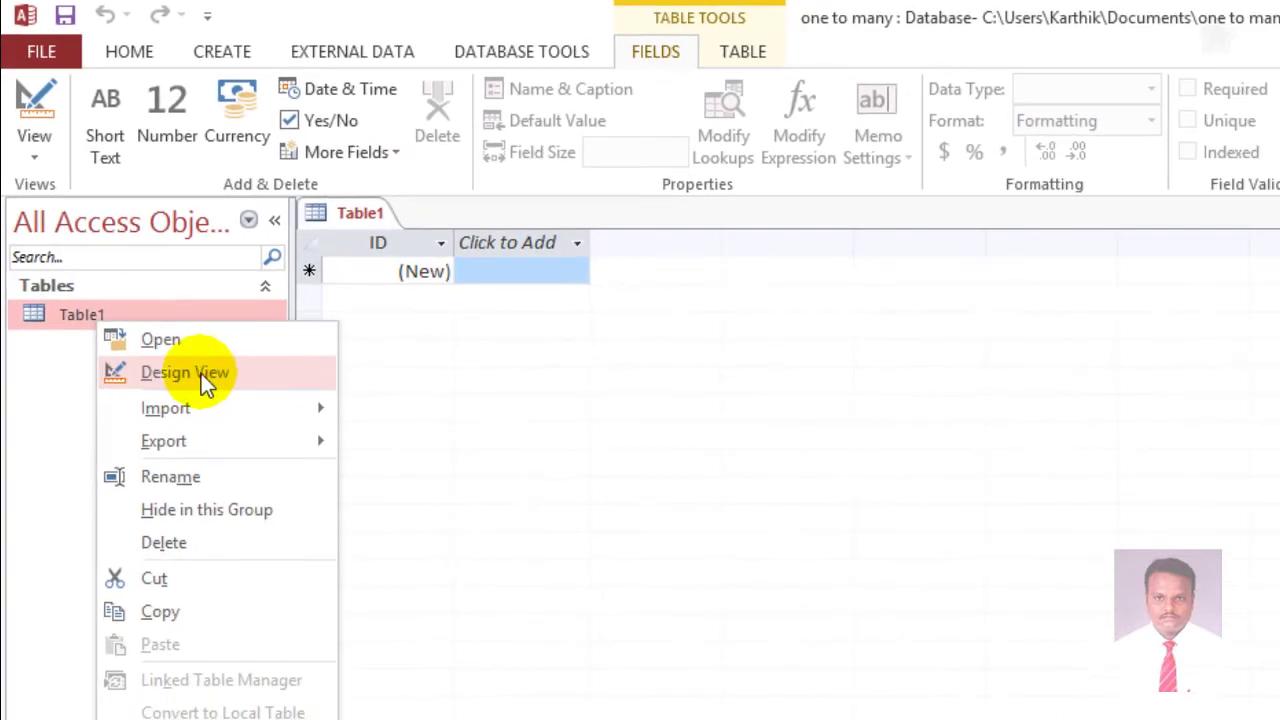
pyautogui.rightClick(70, 372)
pyautogui.click(71, 318)
pyautogui.rightClick(70, 312)
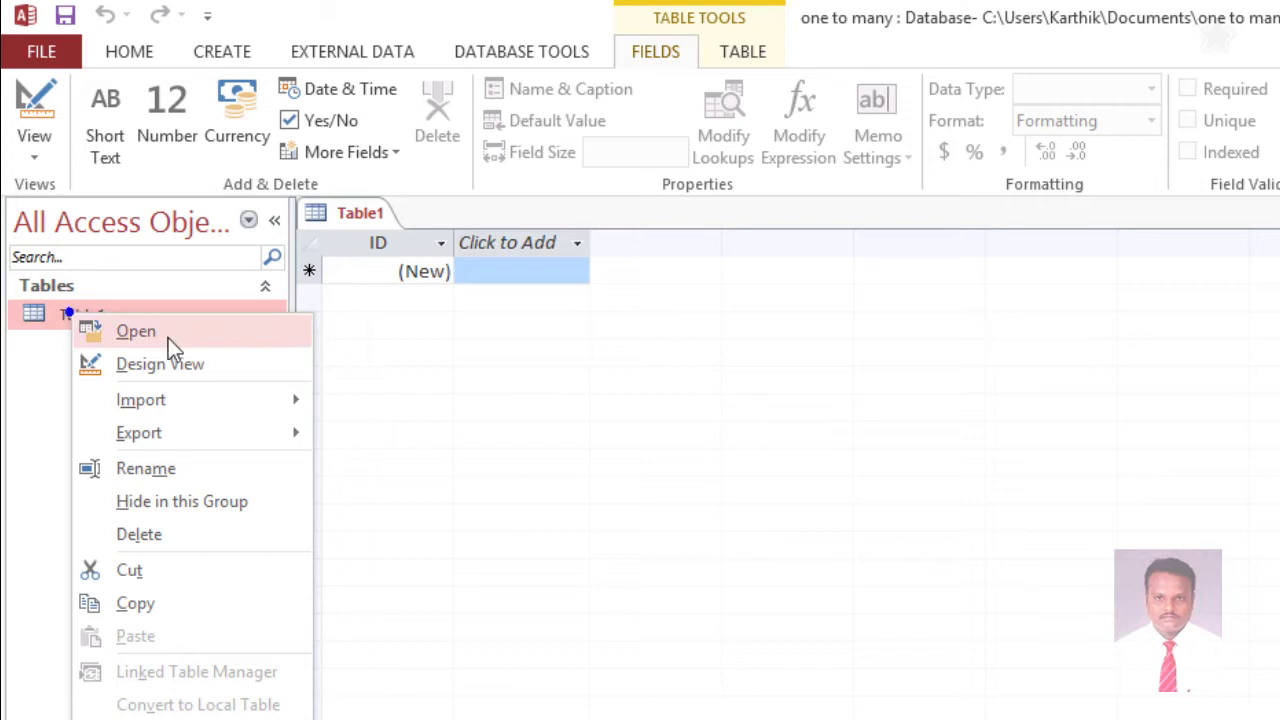
pyautogui.click(169, 373)
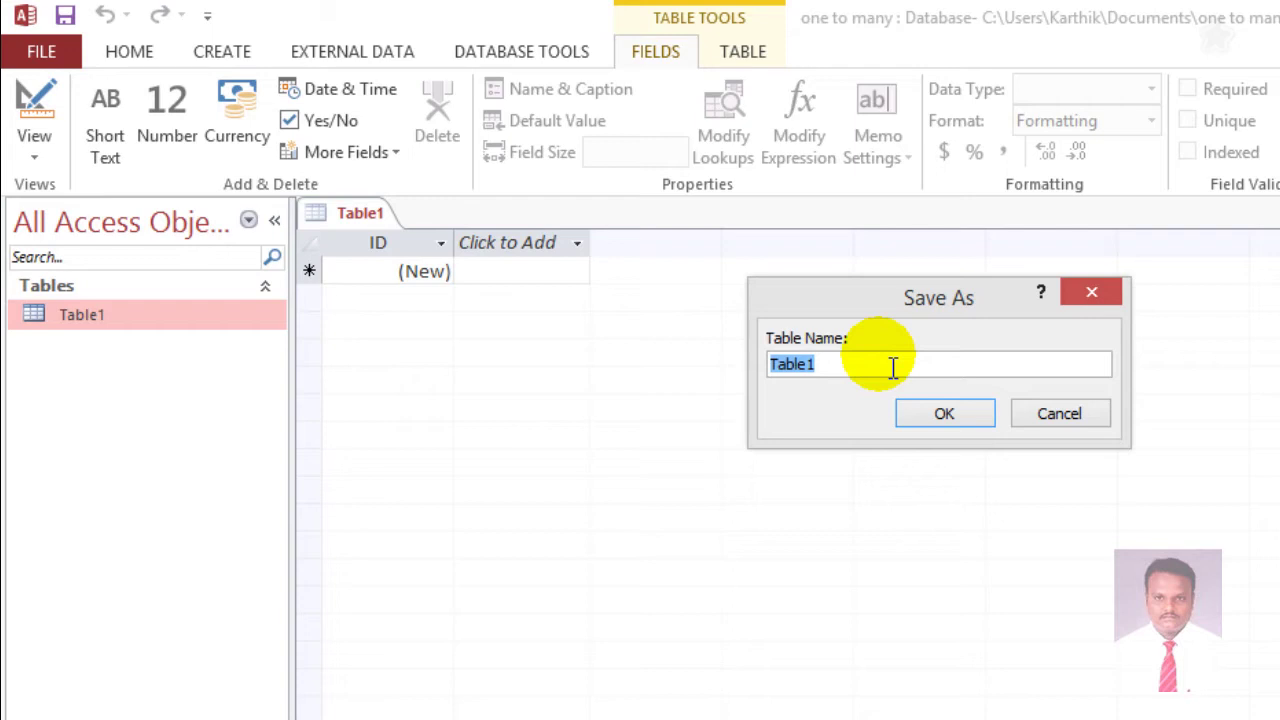
pyautogui.press('BackSpace')
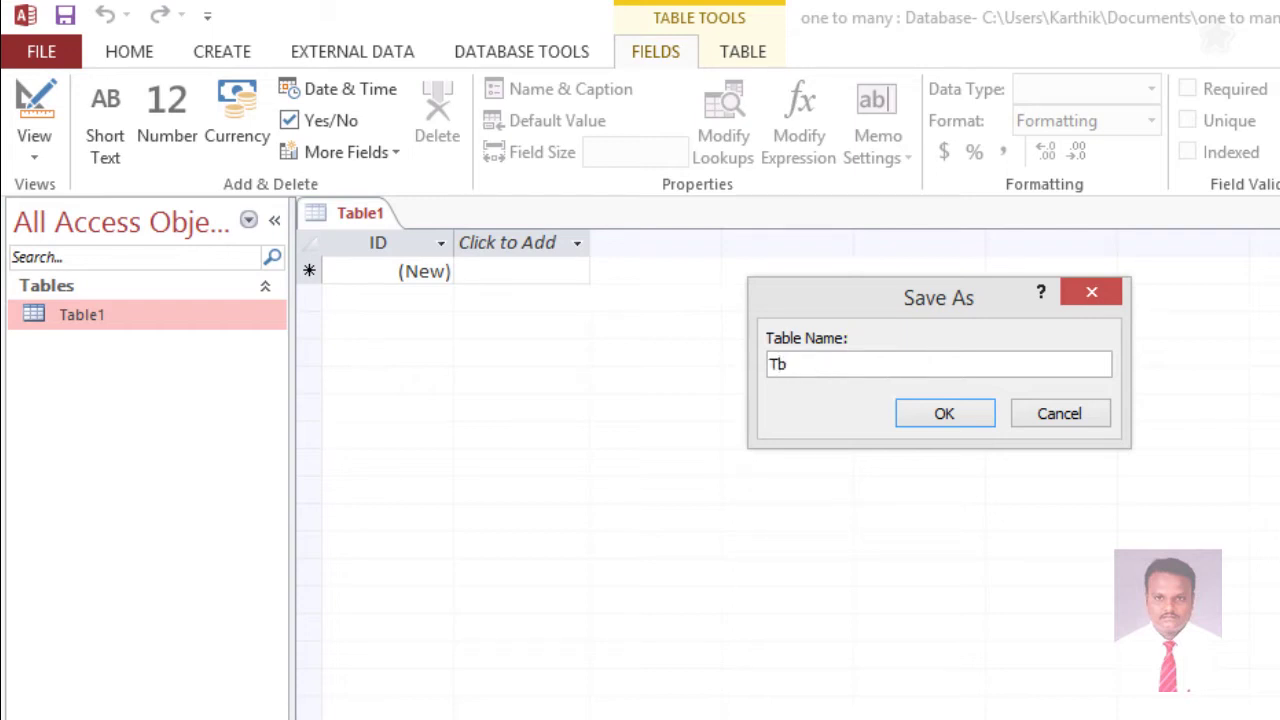
pyautogui.write('TbCustomer')
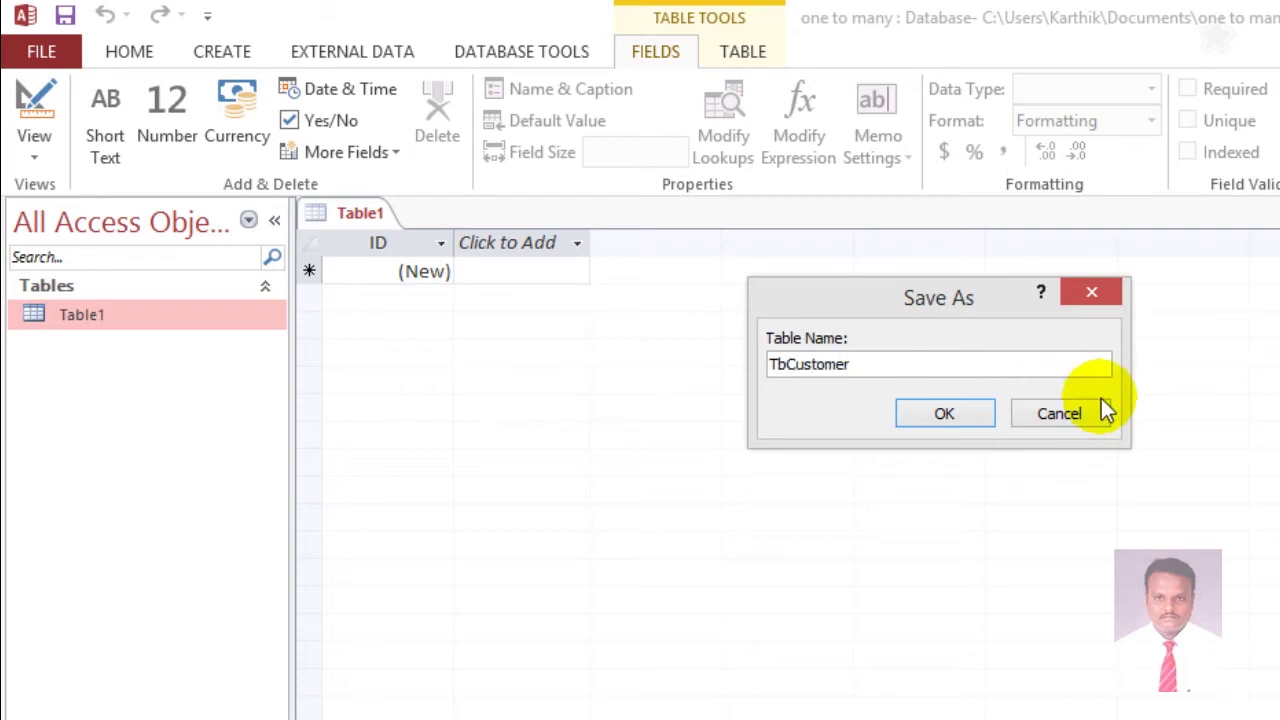
pyautogui.click(966, 426)
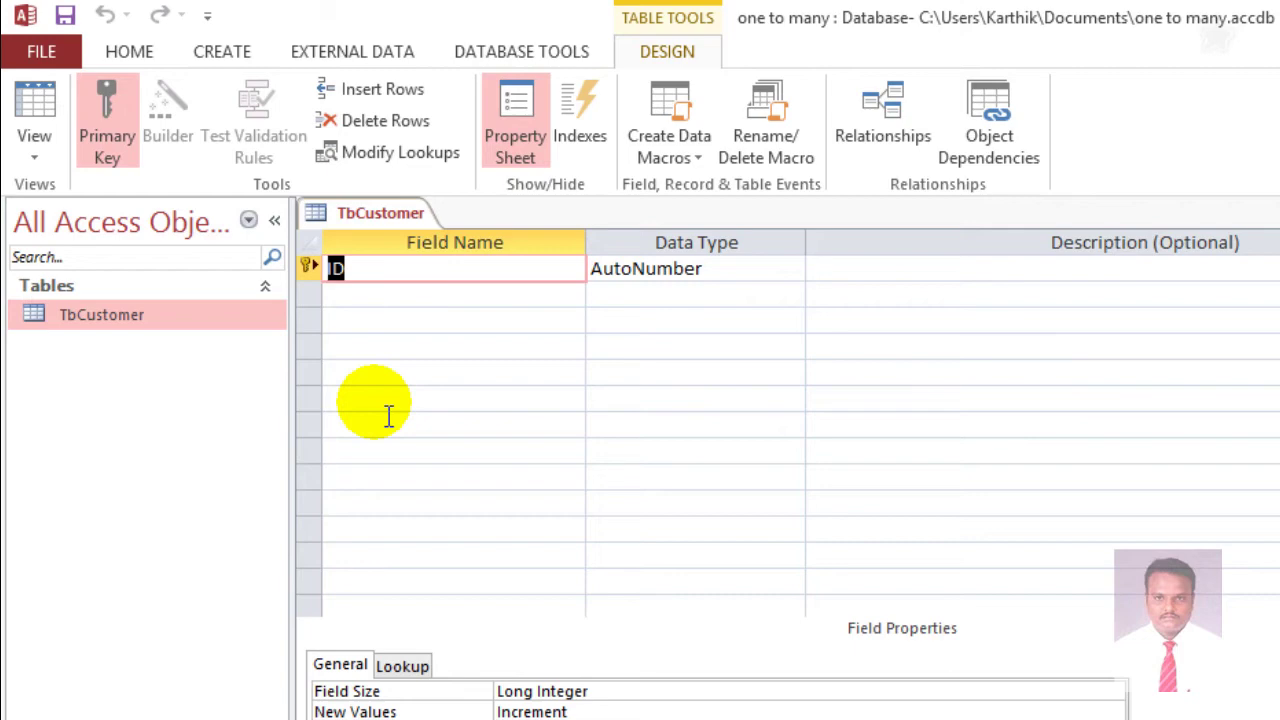
# Rename the ID field to Cust_id and make it a Number field
pyautogui.click(389, 403)
pyautogui.click(370, 268)
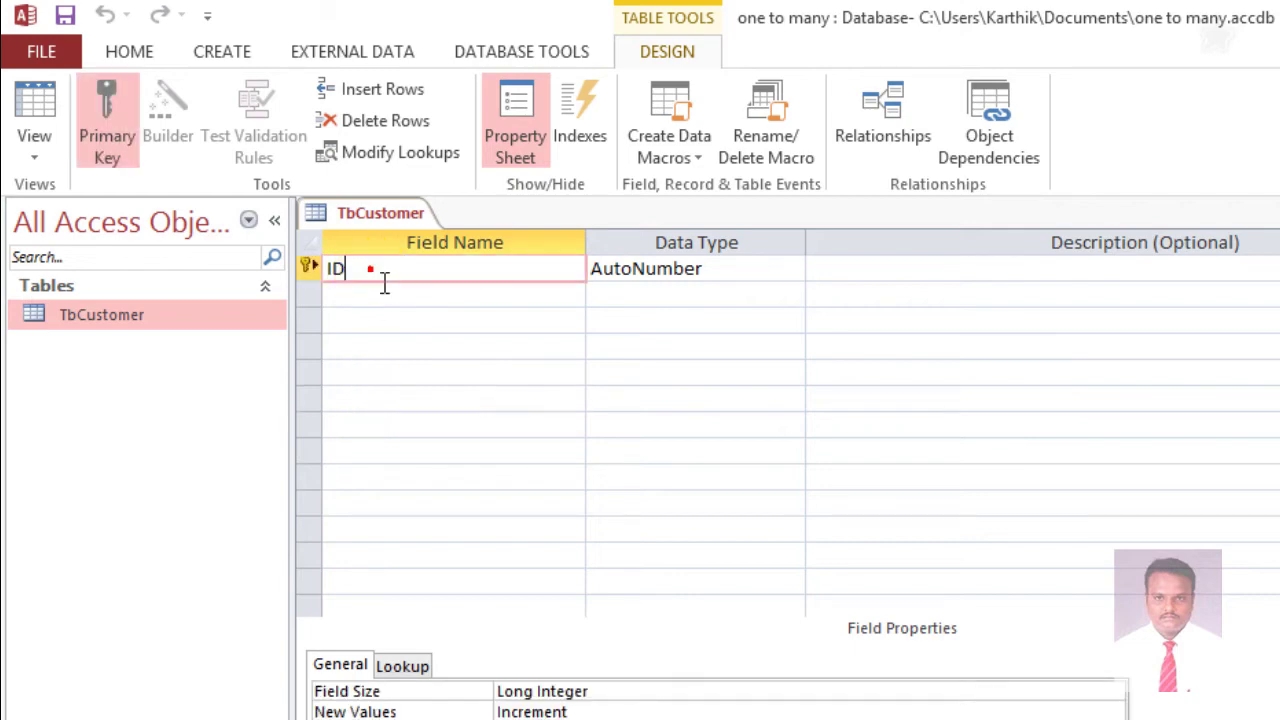
pyautogui.press('BackSpace')
pyautogui.press('BackSpace')
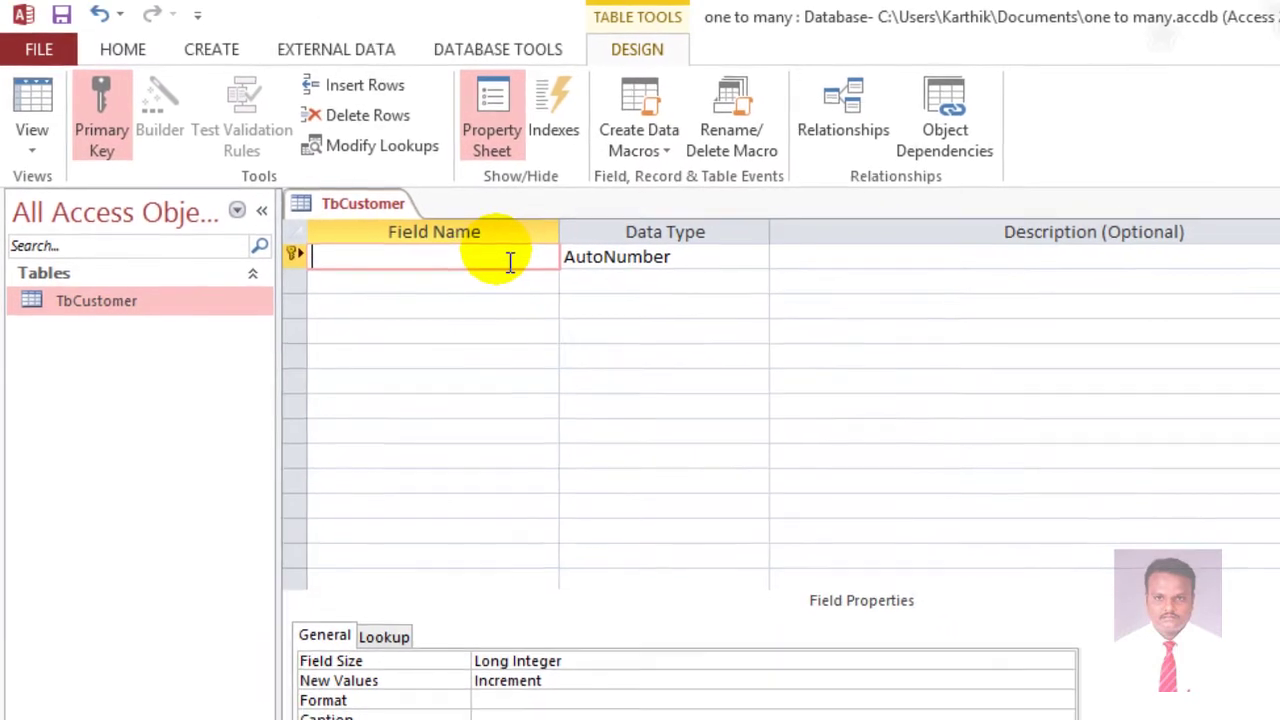
pyautogui.write('Cust')
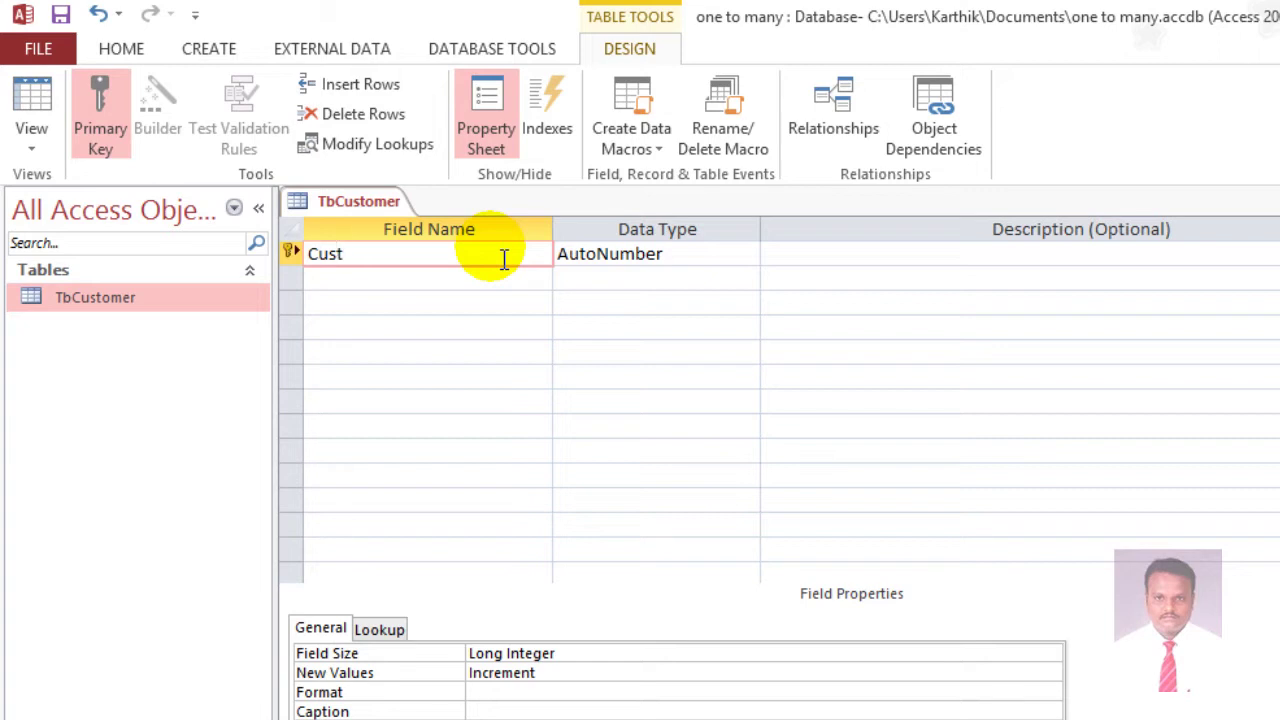
pyautogui.write('_id')
pyautogui.press('Tab')
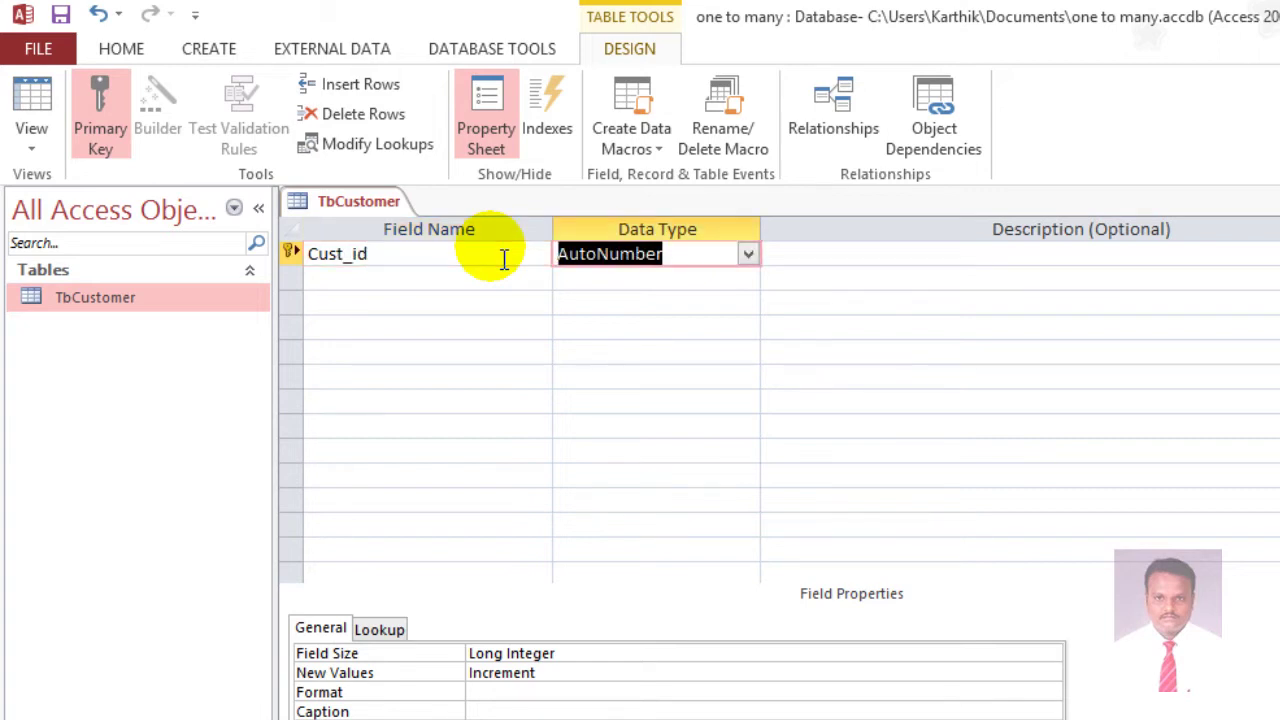
pyautogui.write('nu')
pyautogui.press('Tab')
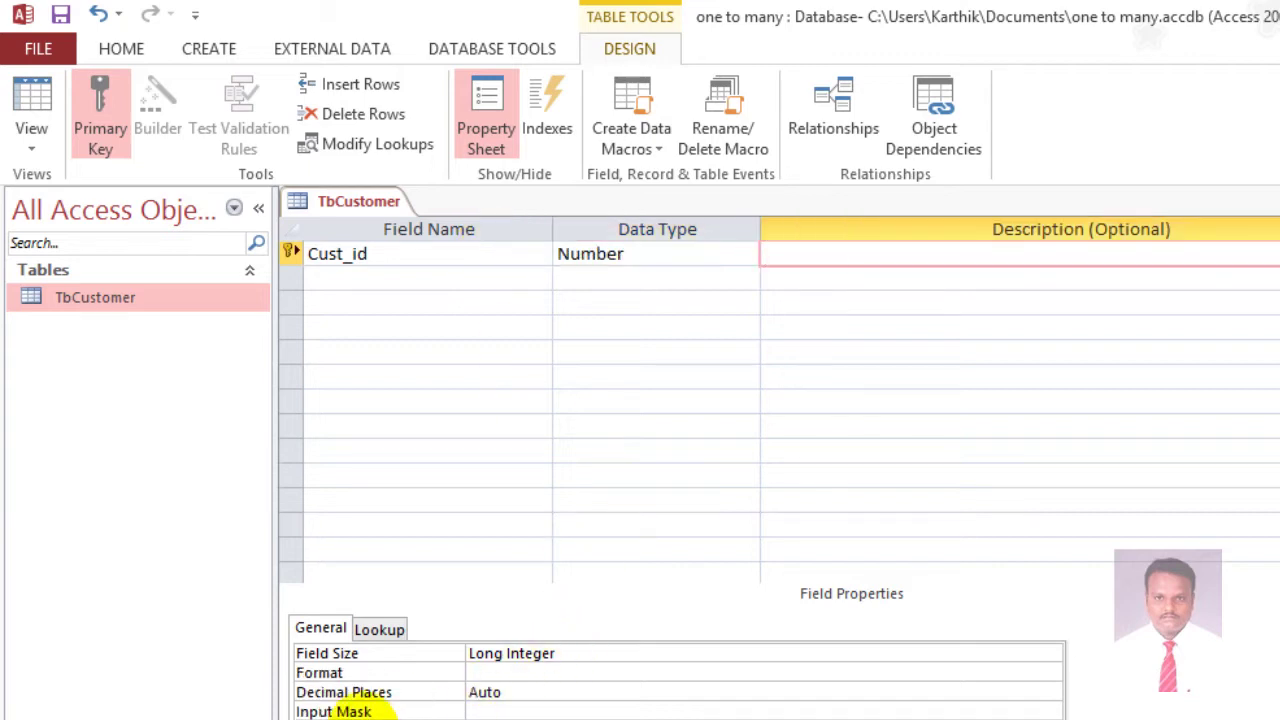
# Add a Cust_name field with field size 50 and save the table design
pyautogui.click(328, 285)
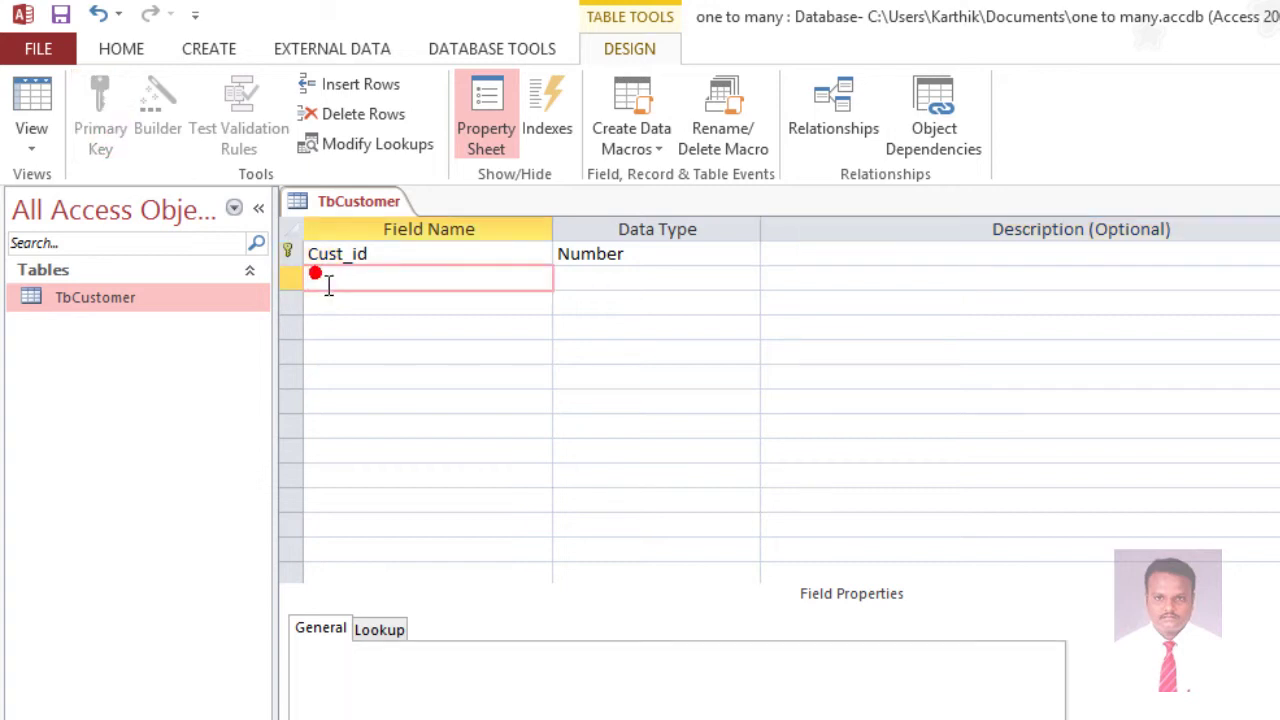
pyautogui.write('Cust')
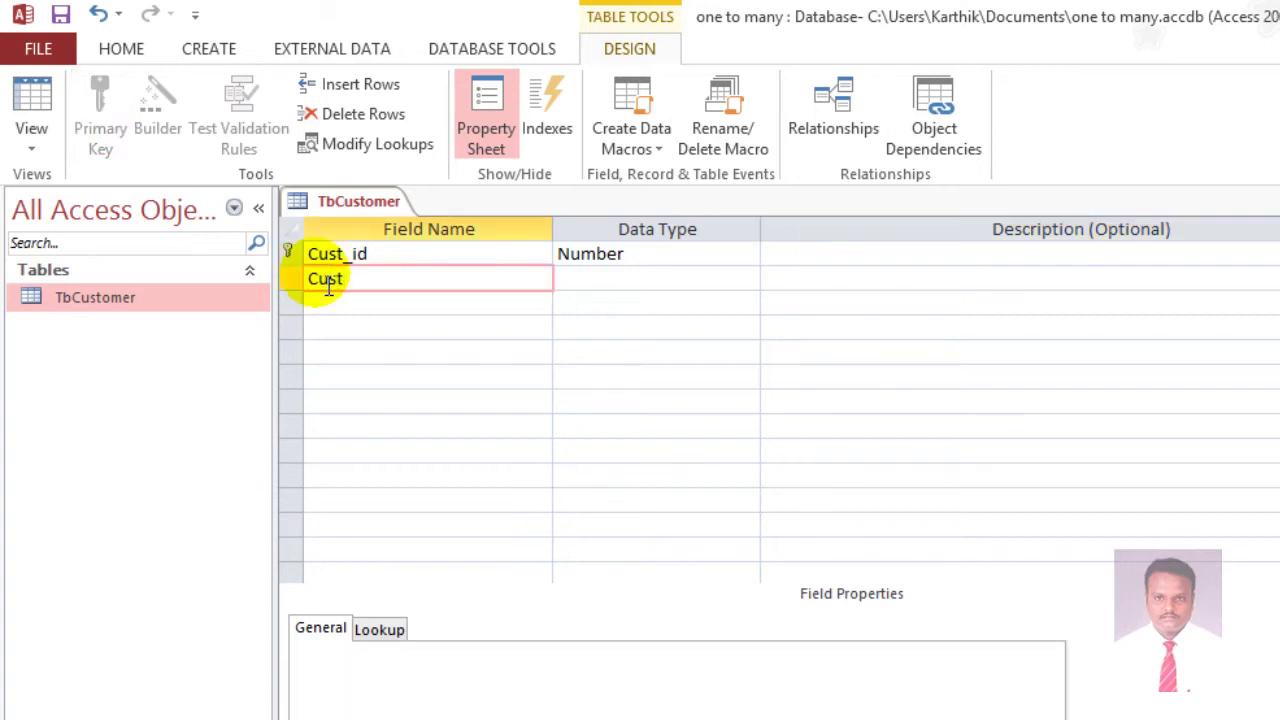
pyautogui.write('_name')
pyautogui.press('Tab')
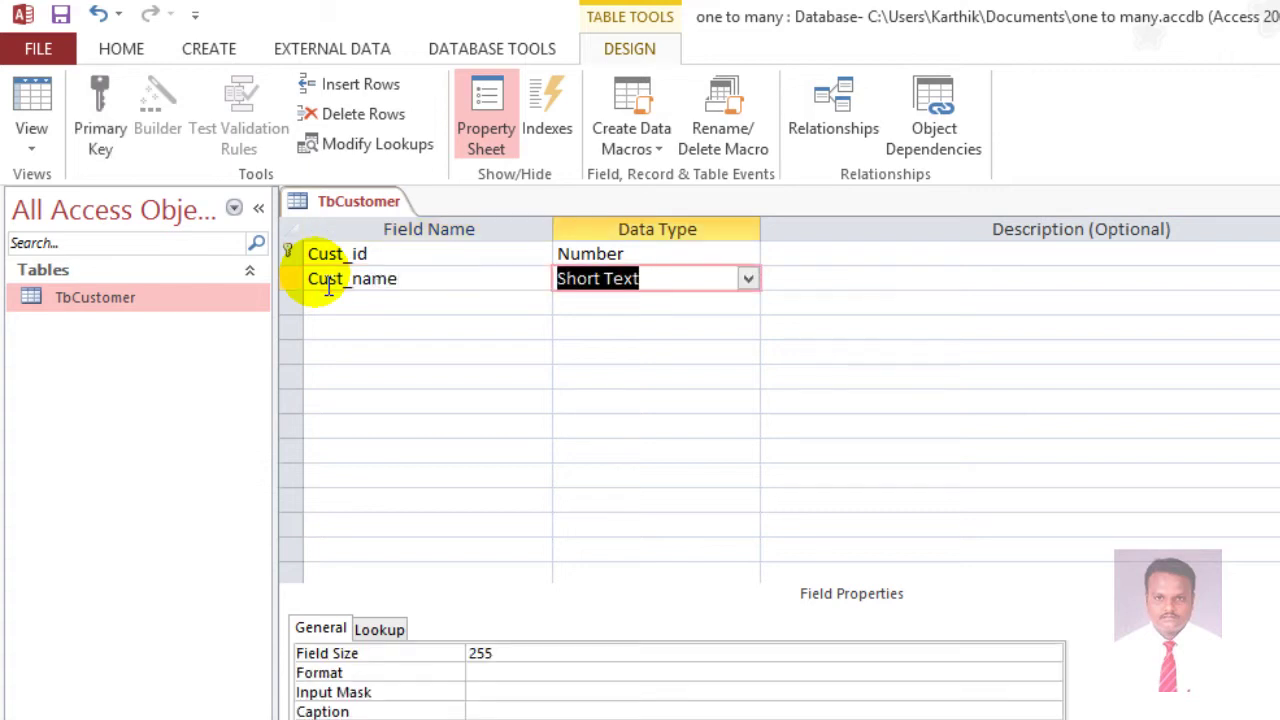
pyautogui.click(508, 660)
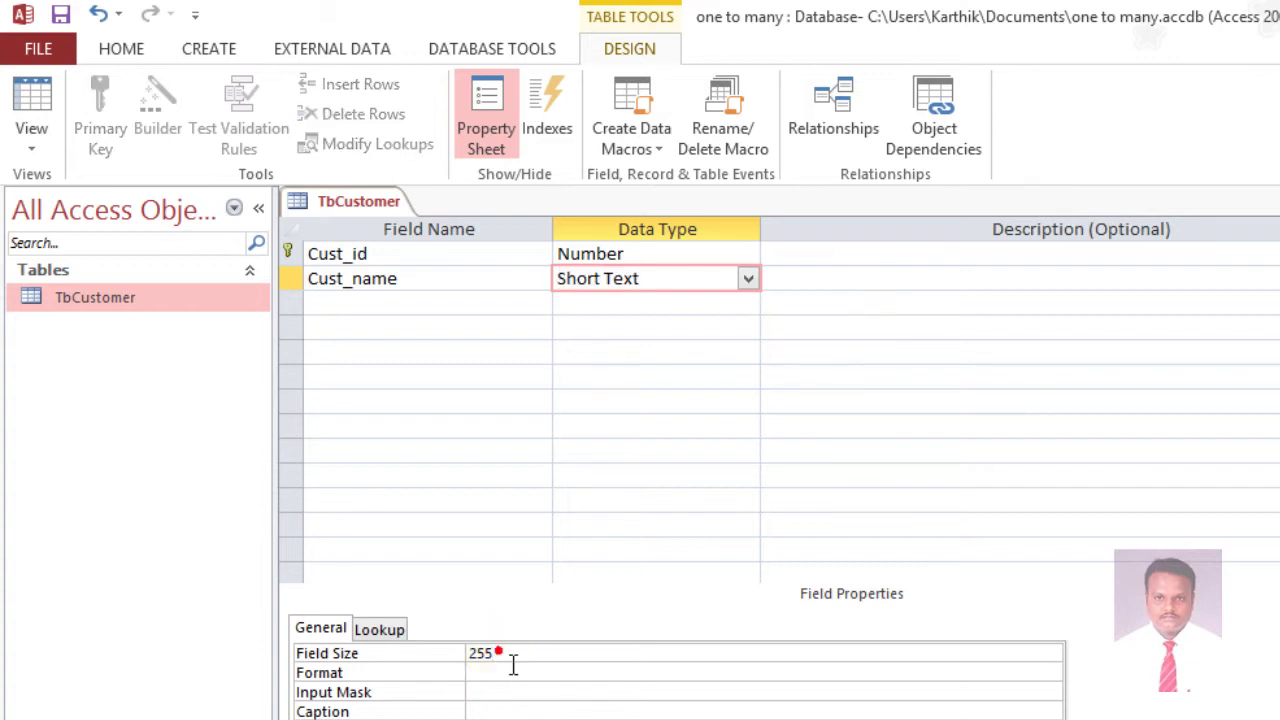
pyautogui.moveTo(510, 660); pyautogui.dragTo(480, 668)
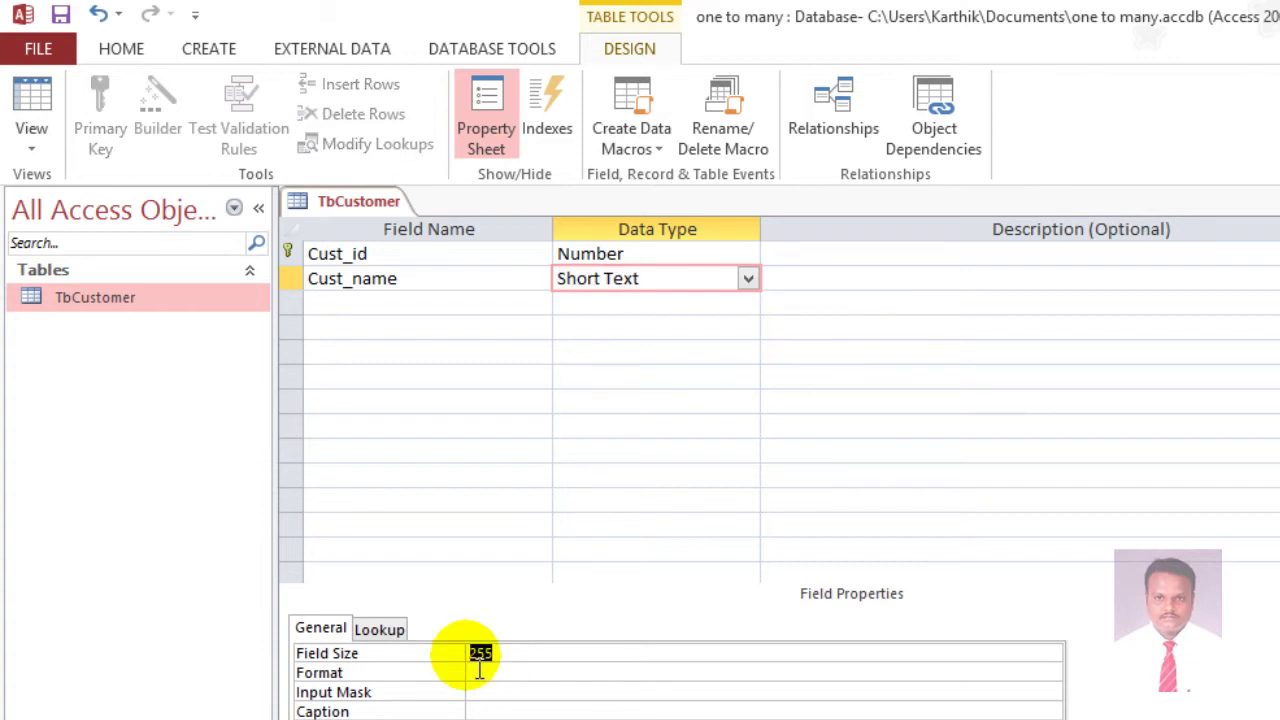
pyautogui.write('50')
pyautogui.click(630, 478)
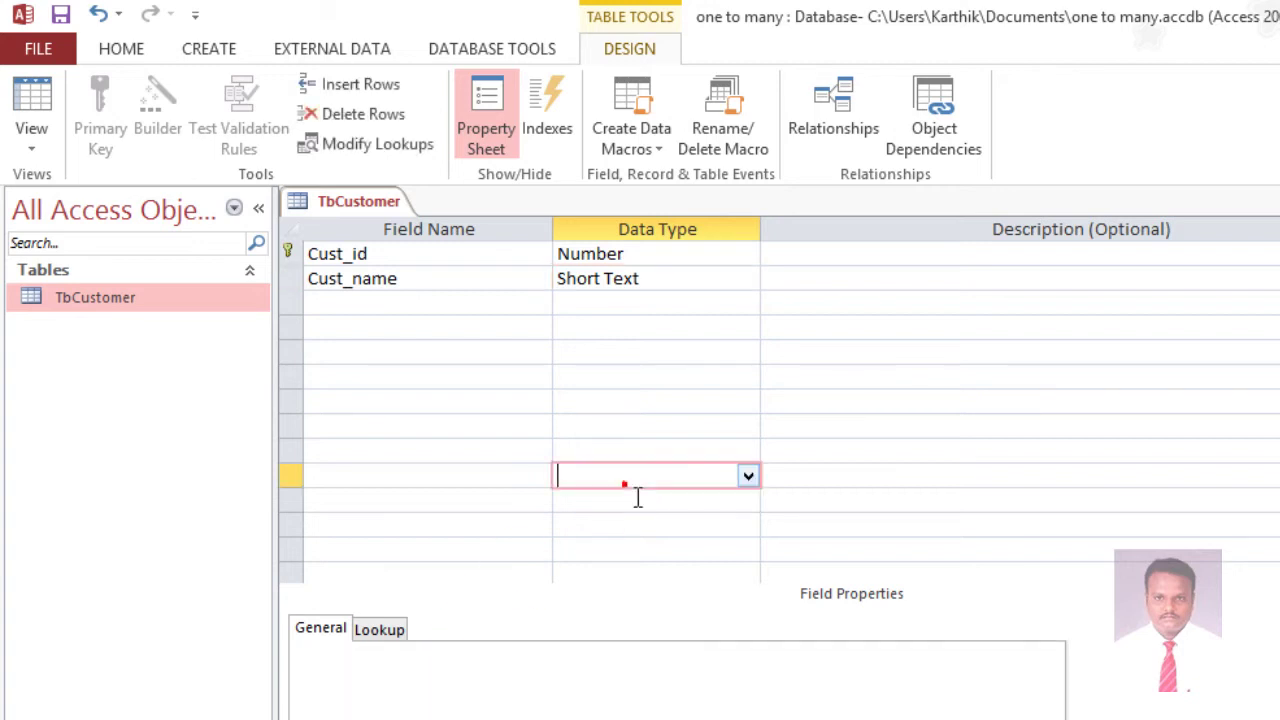
pyautogui.click(692, 289)
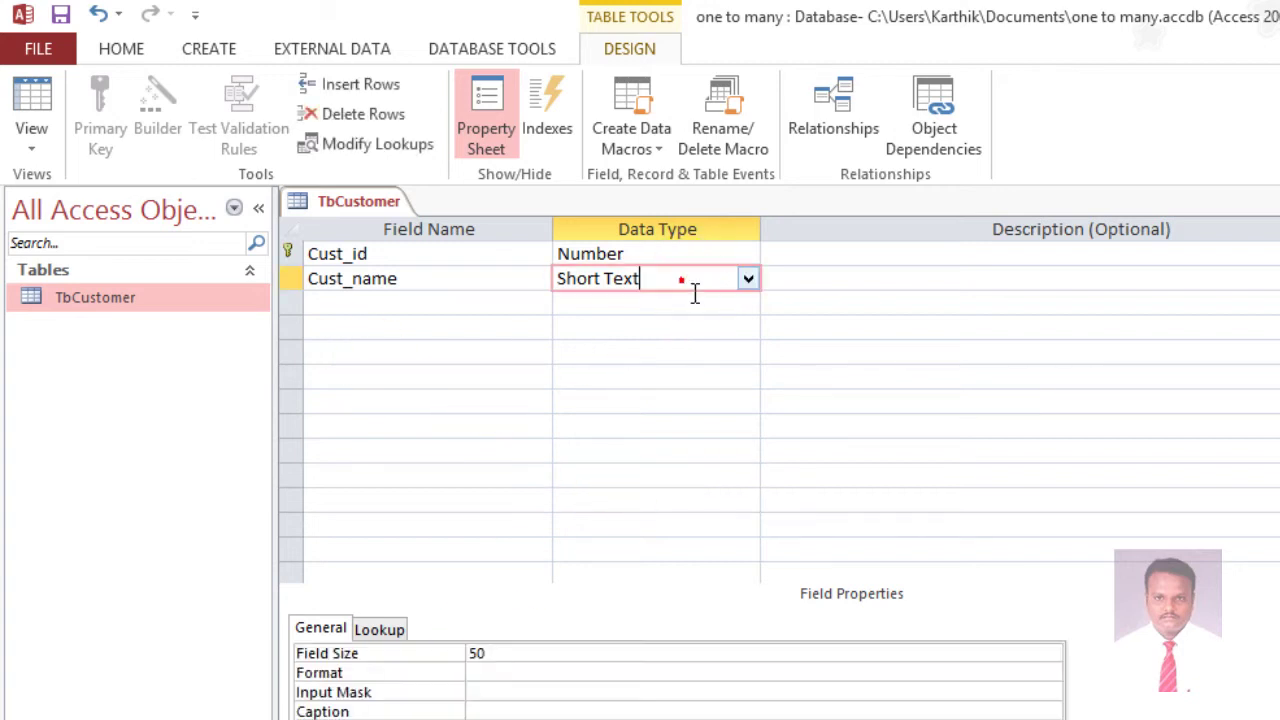
pyautogui.click(57, 16)
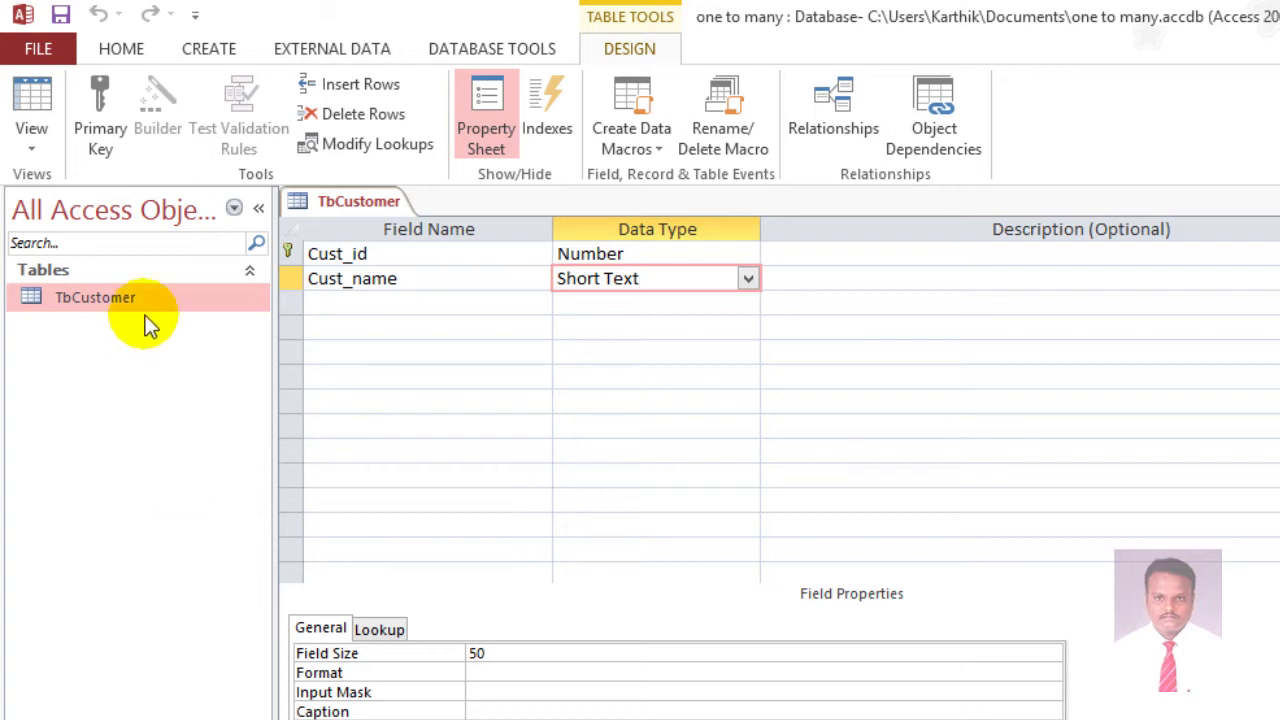
# Create a new blank table and save it as TbOrders in Design View
pyautogui.click(213, 52)
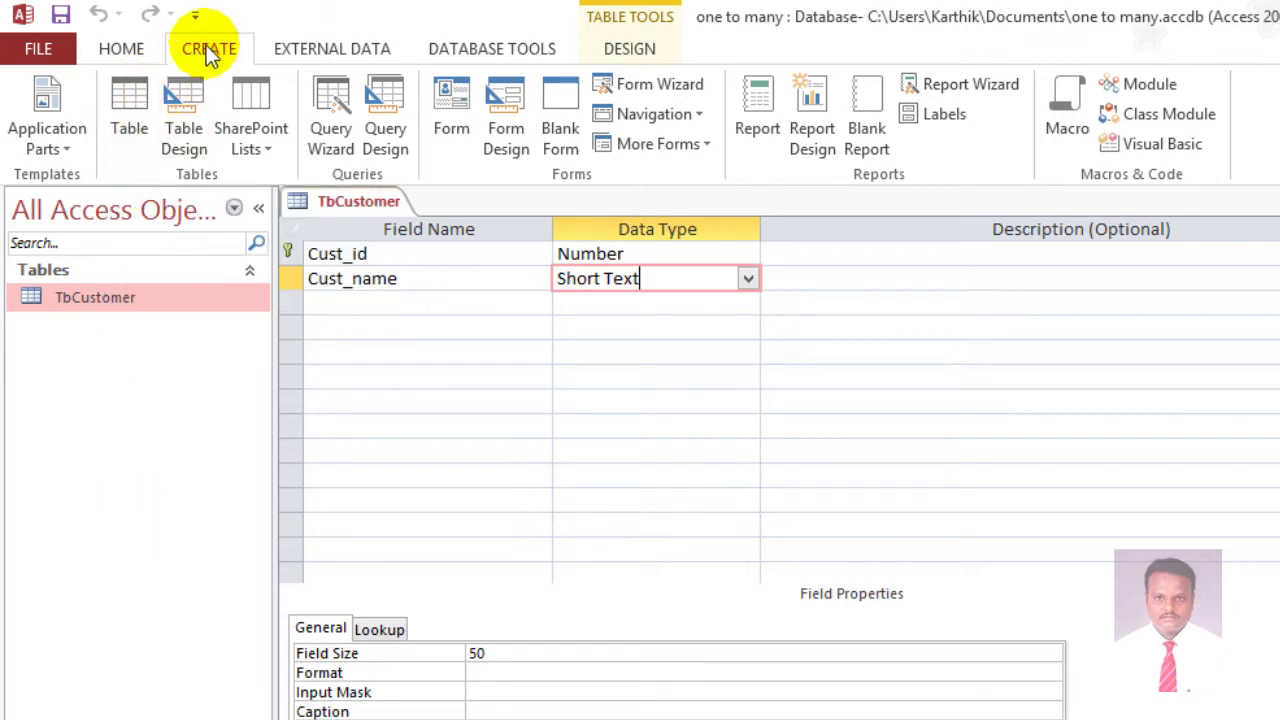
pyautogui.click(130, 135)
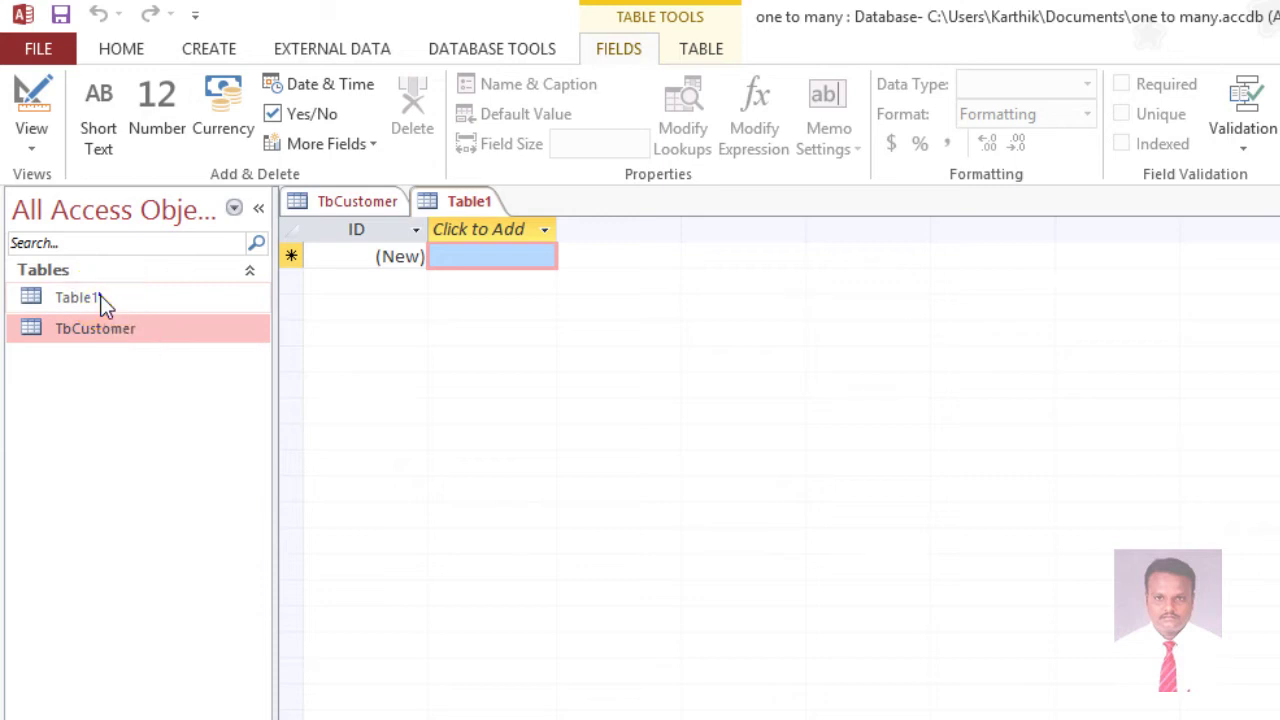
pyautogui.rightClick(100, 298)
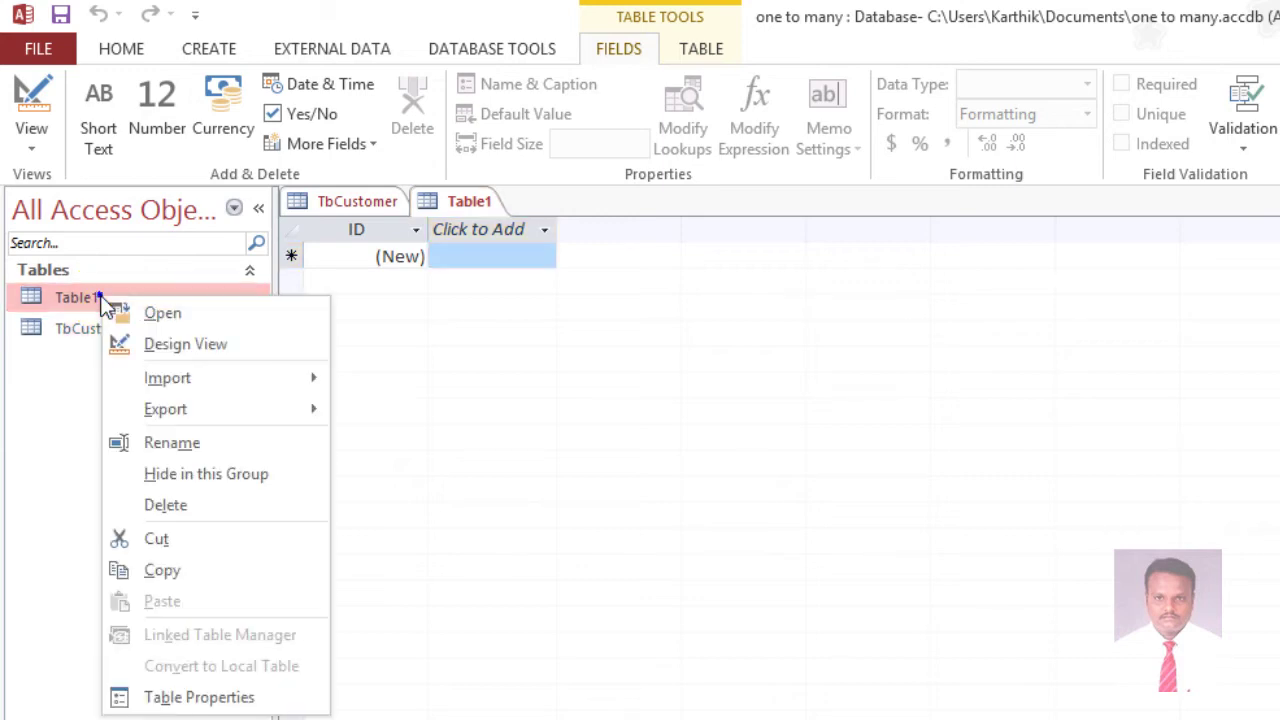
pyautogui.click(150, 345)
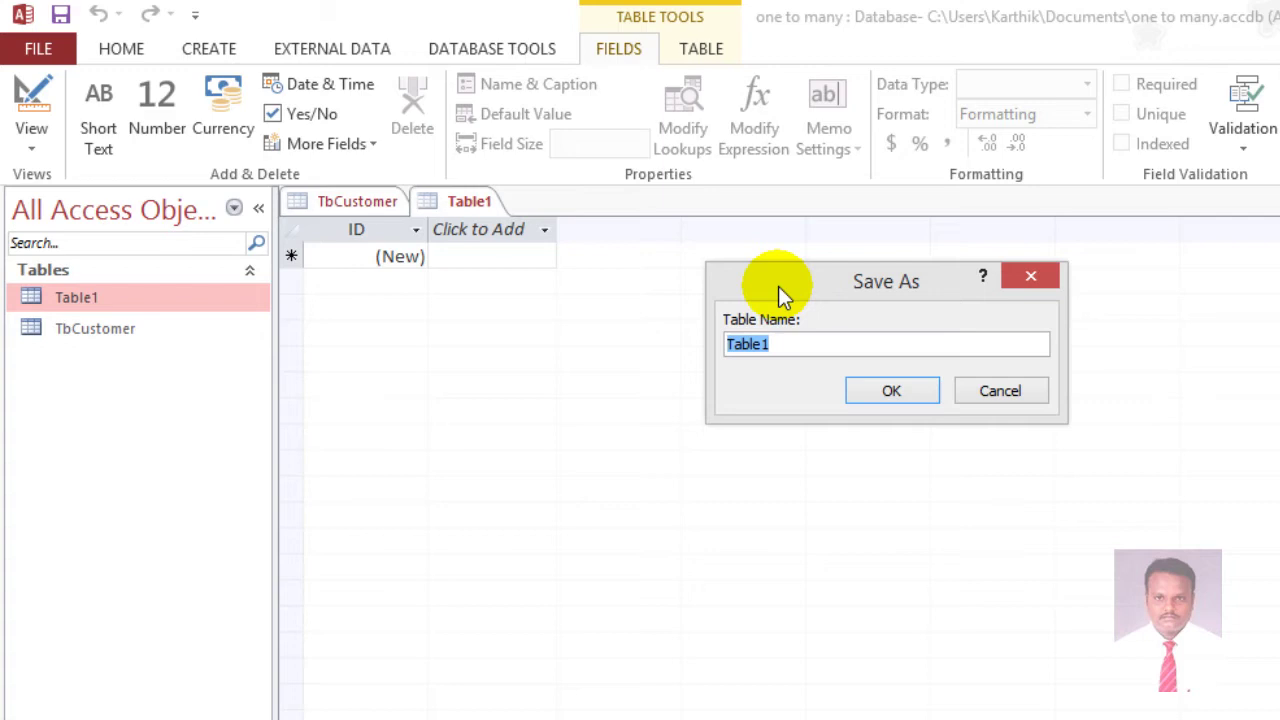
pyautogui.moveTo(778, 286); pyautogui.dragTo(754, 294)
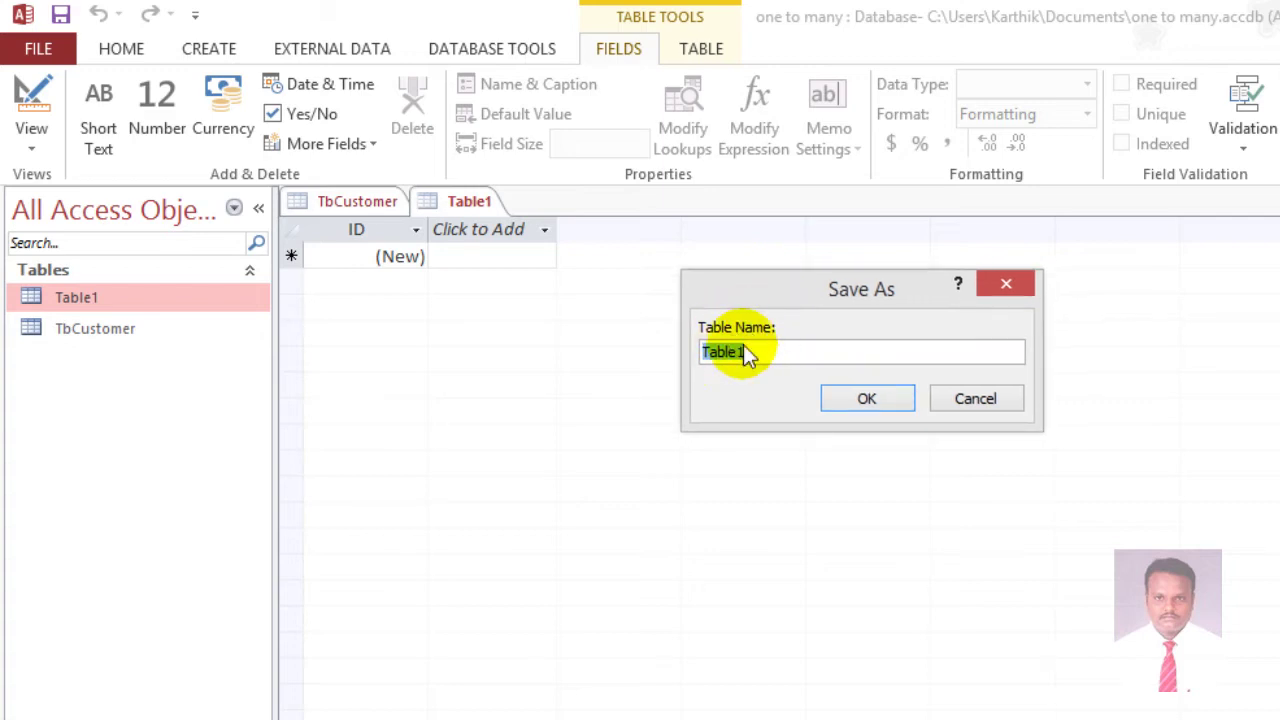
pyautogui.press('BackSpace')
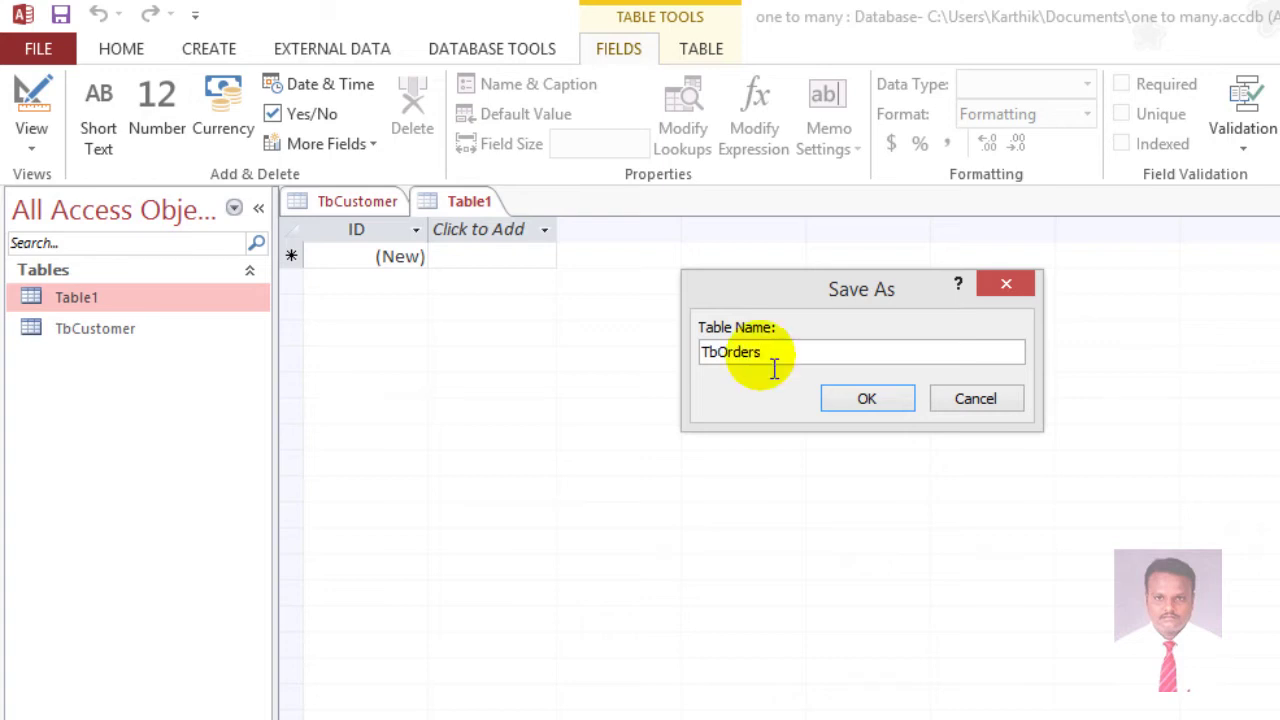
pyautogui.click(889, 398)
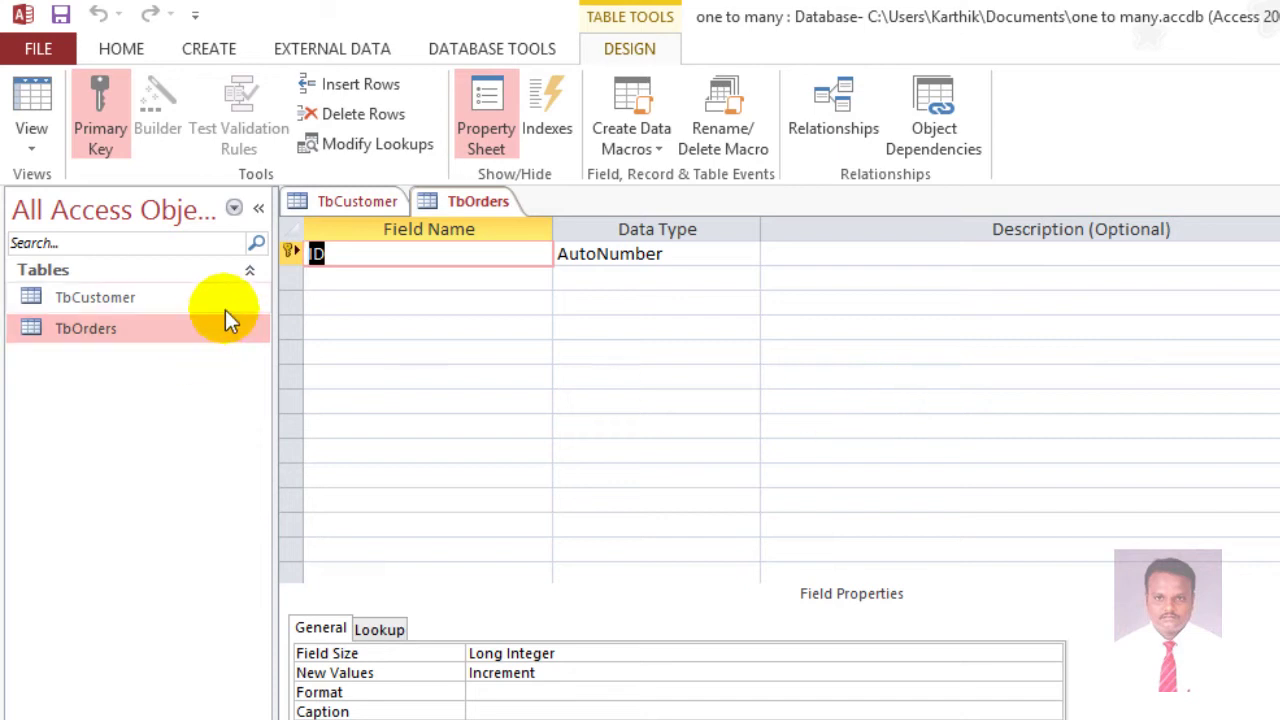
pyautogui.click(290, 256)
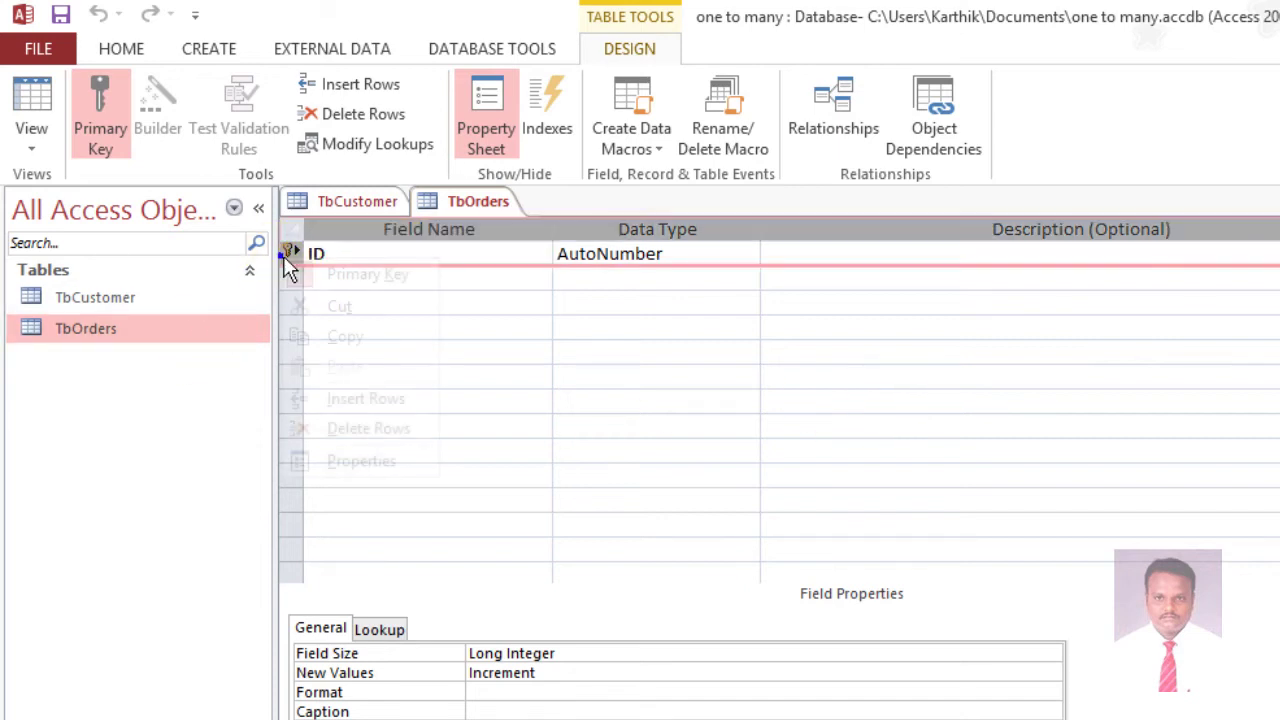
pyautogui.rightClick(289, 256)
# Remove the ID primary key and rename the field Order_id with data type Number
pyautogui.click(335, 280)
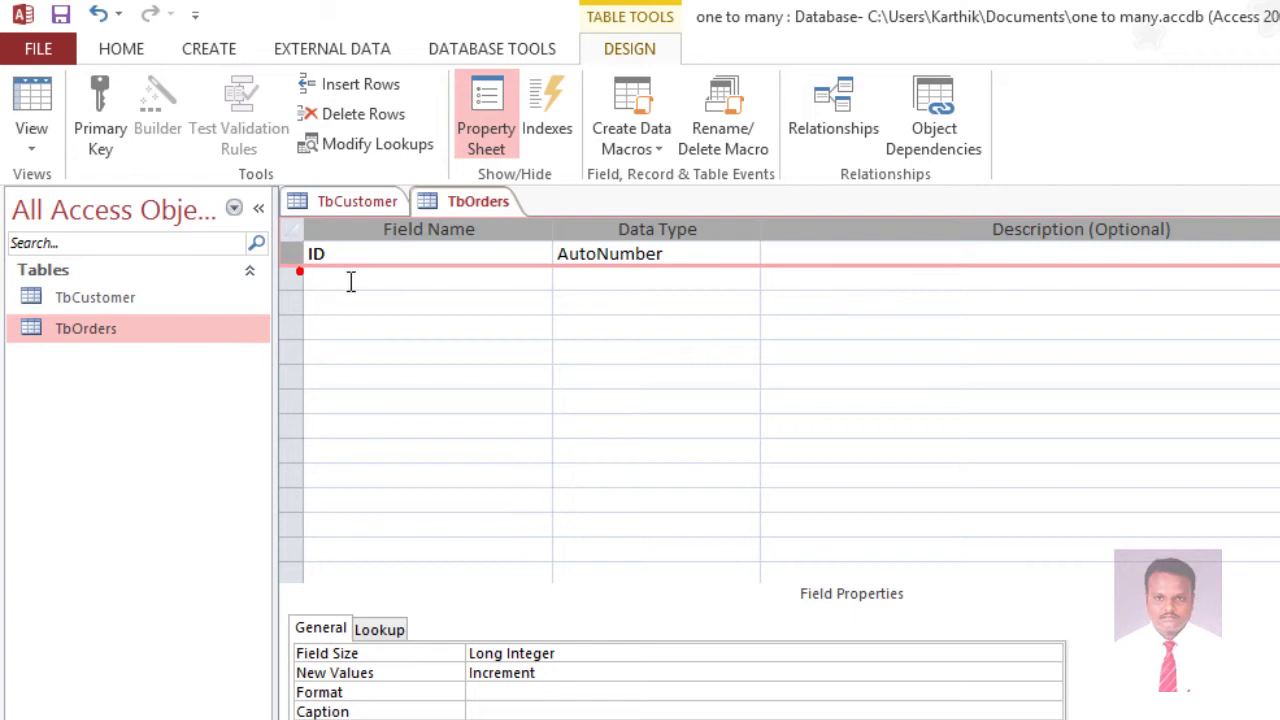
pyautogui.click(353, 270)
pyautogui.press('BackSpace')
pyautogui.press('BackSpace')
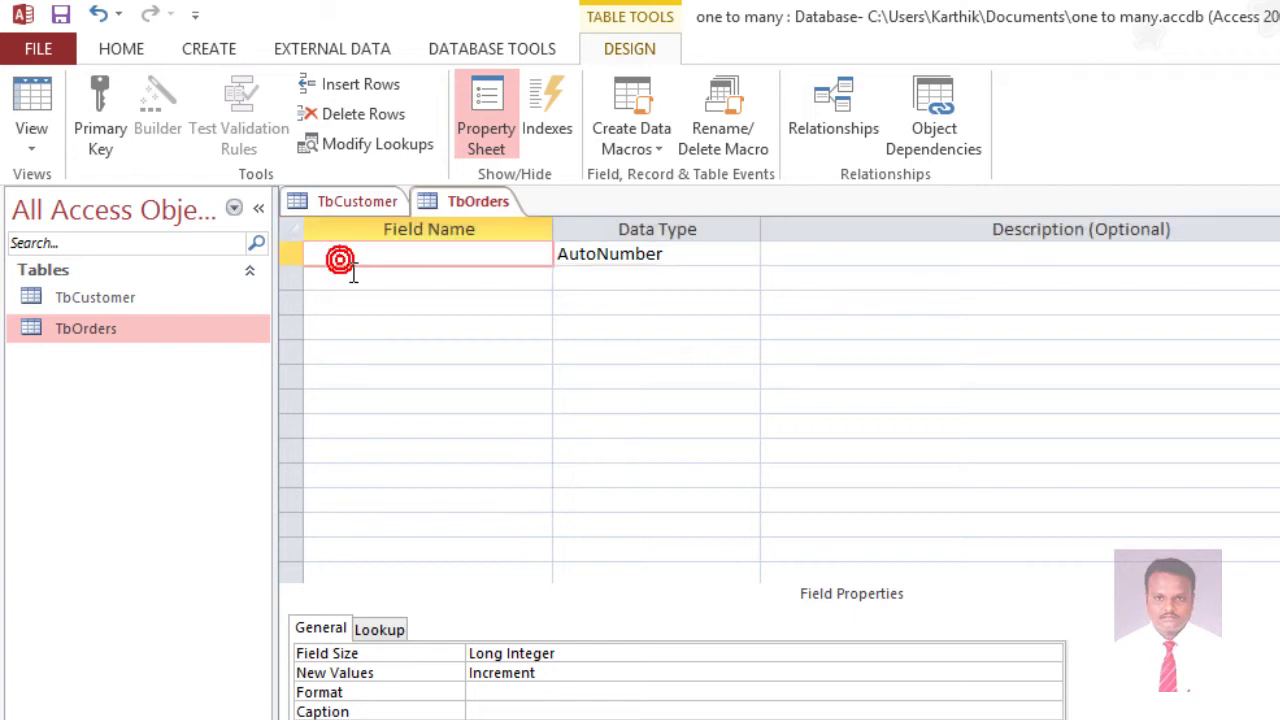
pyautogui.write('Order')
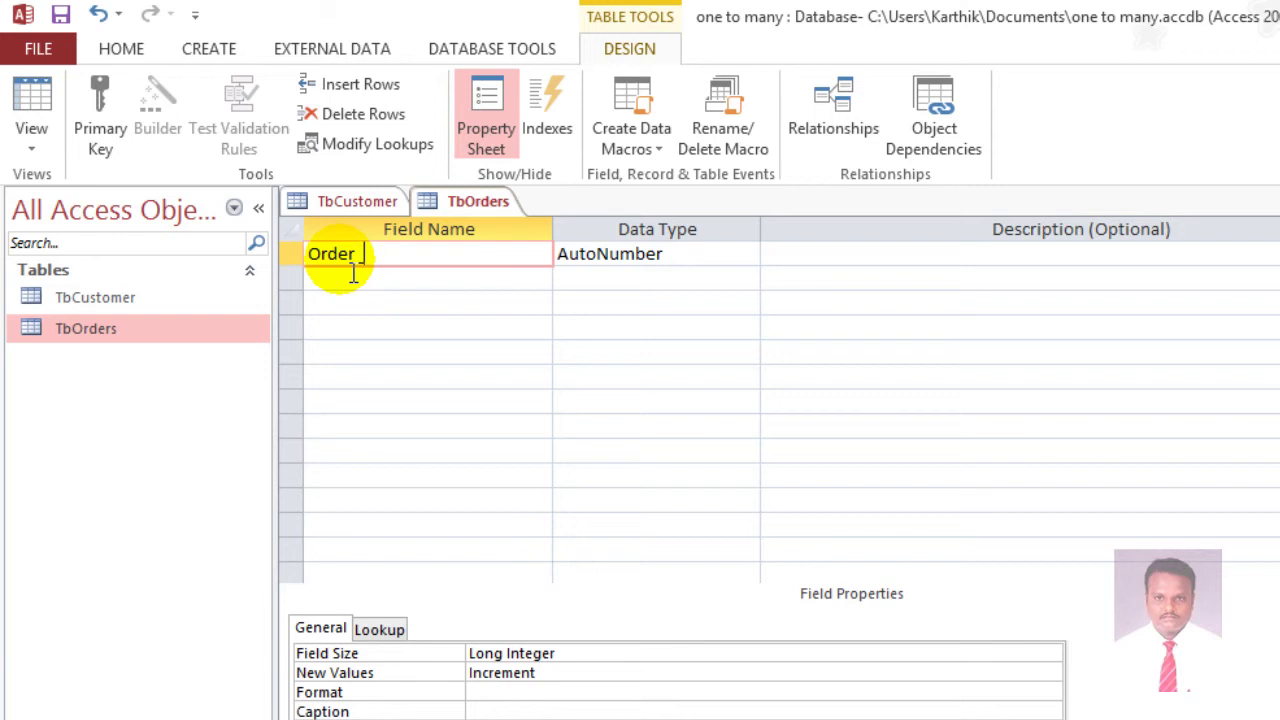
pyautogui.write('_id')
pyautogui.press('Tab')
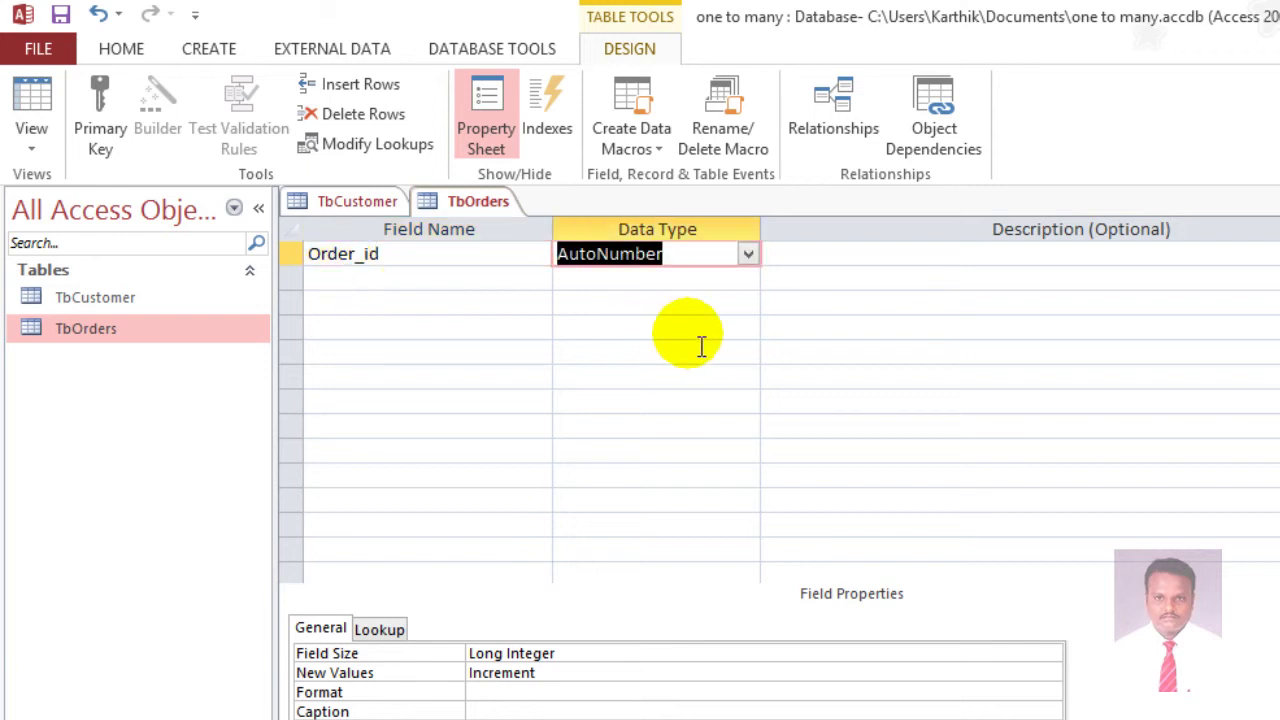
pyautogui.click(748, 254)
pyautogui.click(700, 328)
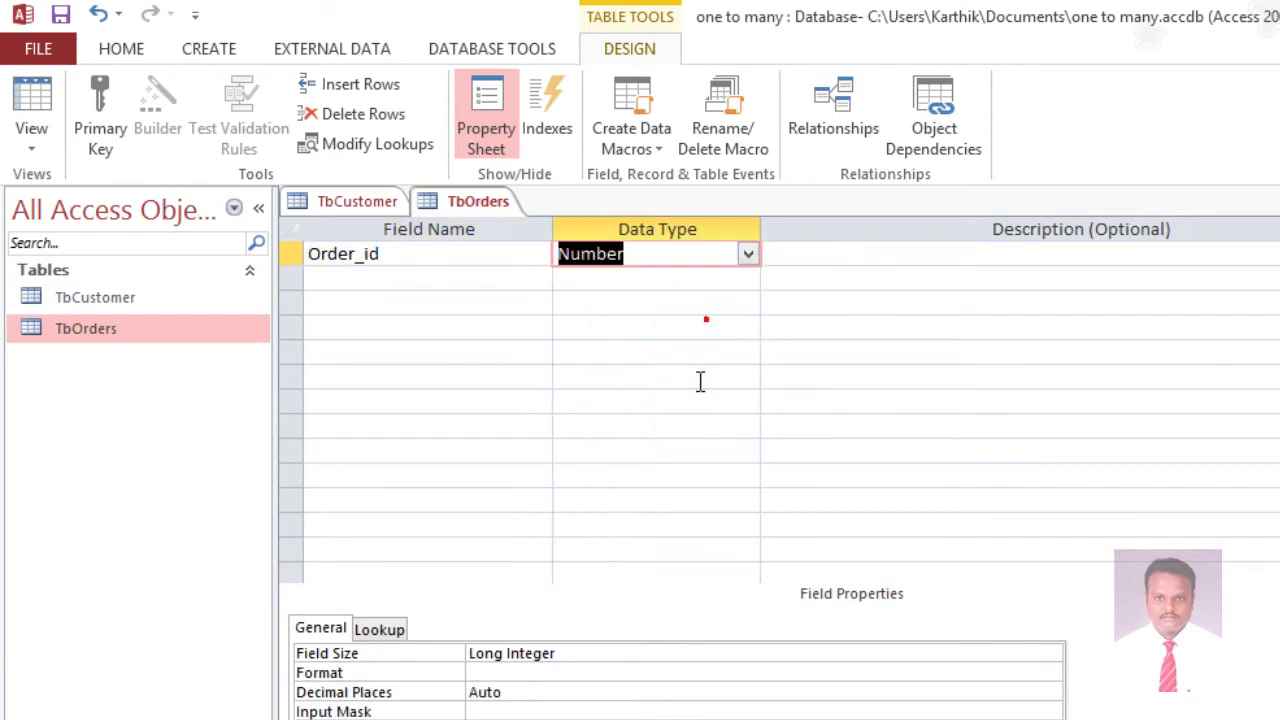
pyautogui.click(540, 653)
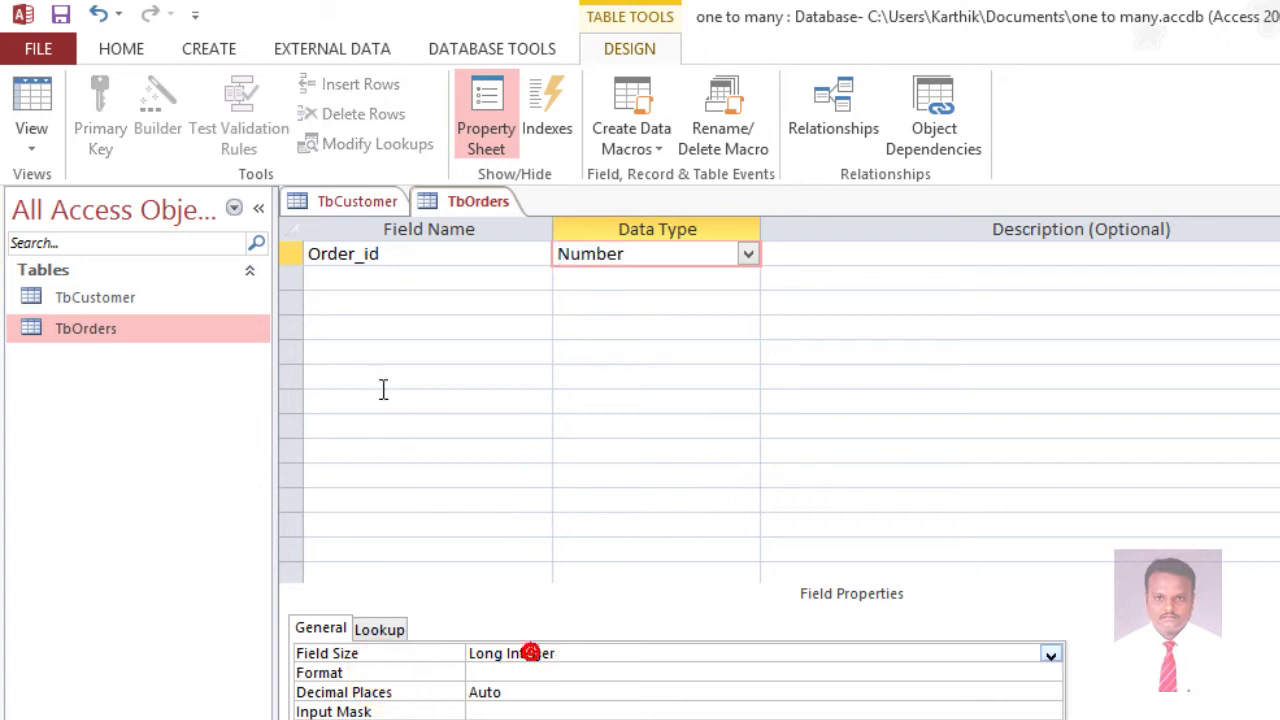
# Add a second field Cust_id with data type Number
pyautogui.click(370, 290)
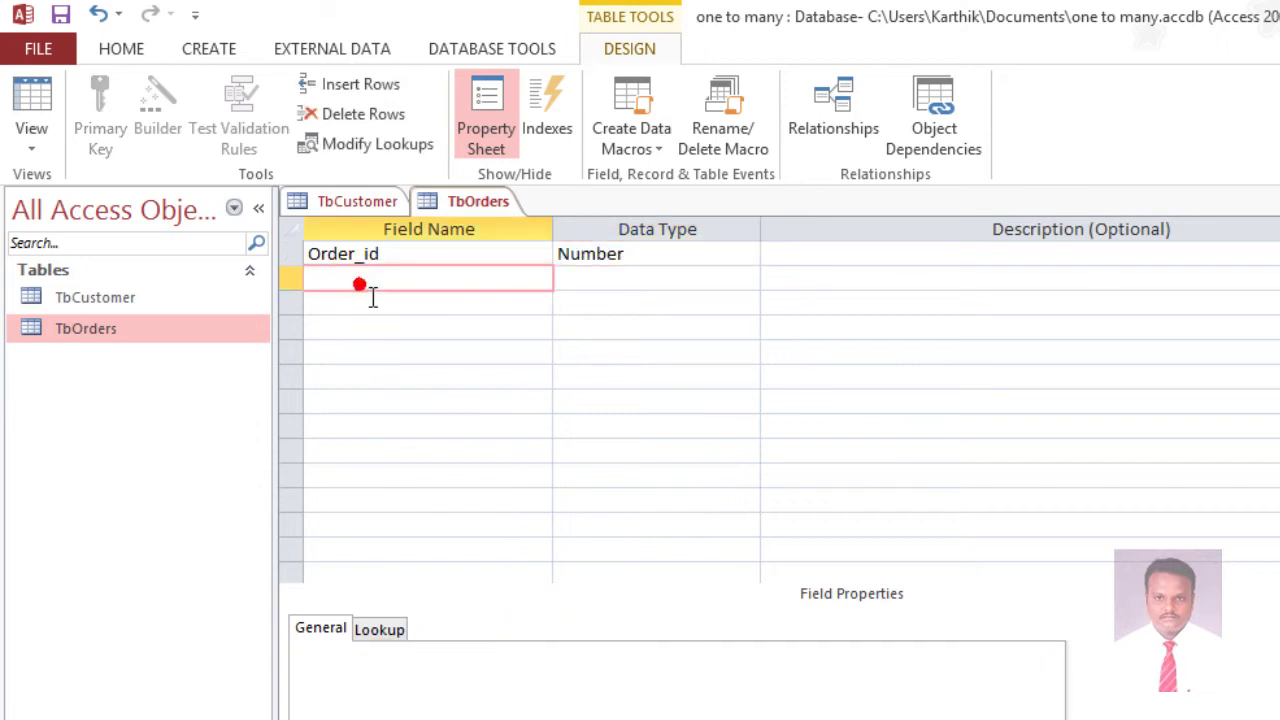
pyautogui.write('Cust')
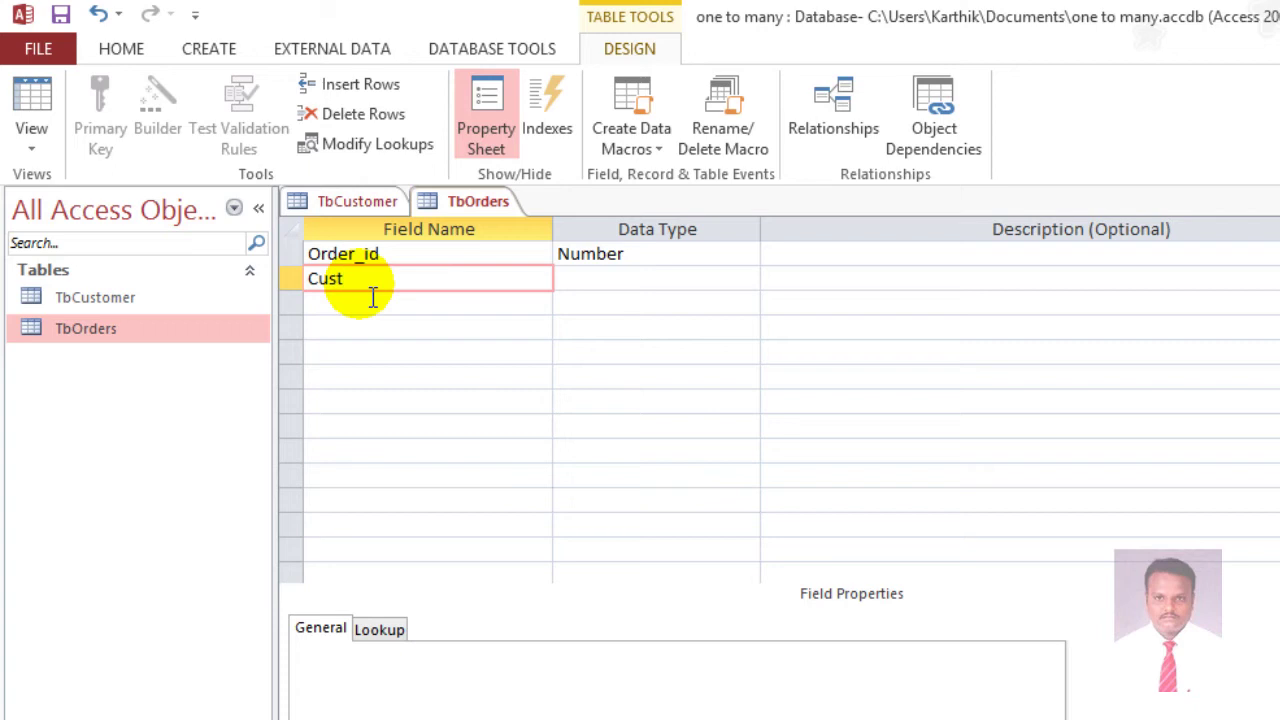
pyautogui.write('_id')
pyautogui.press('Tab')
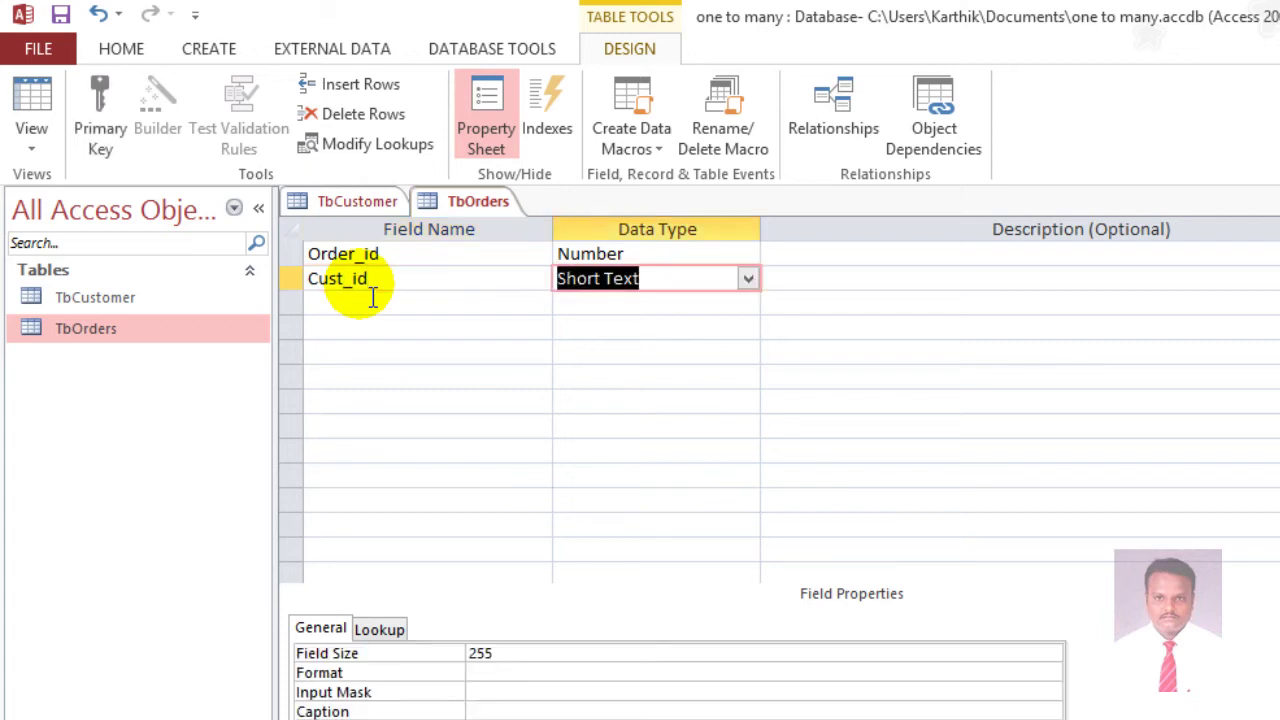
pyautogui.write('number')
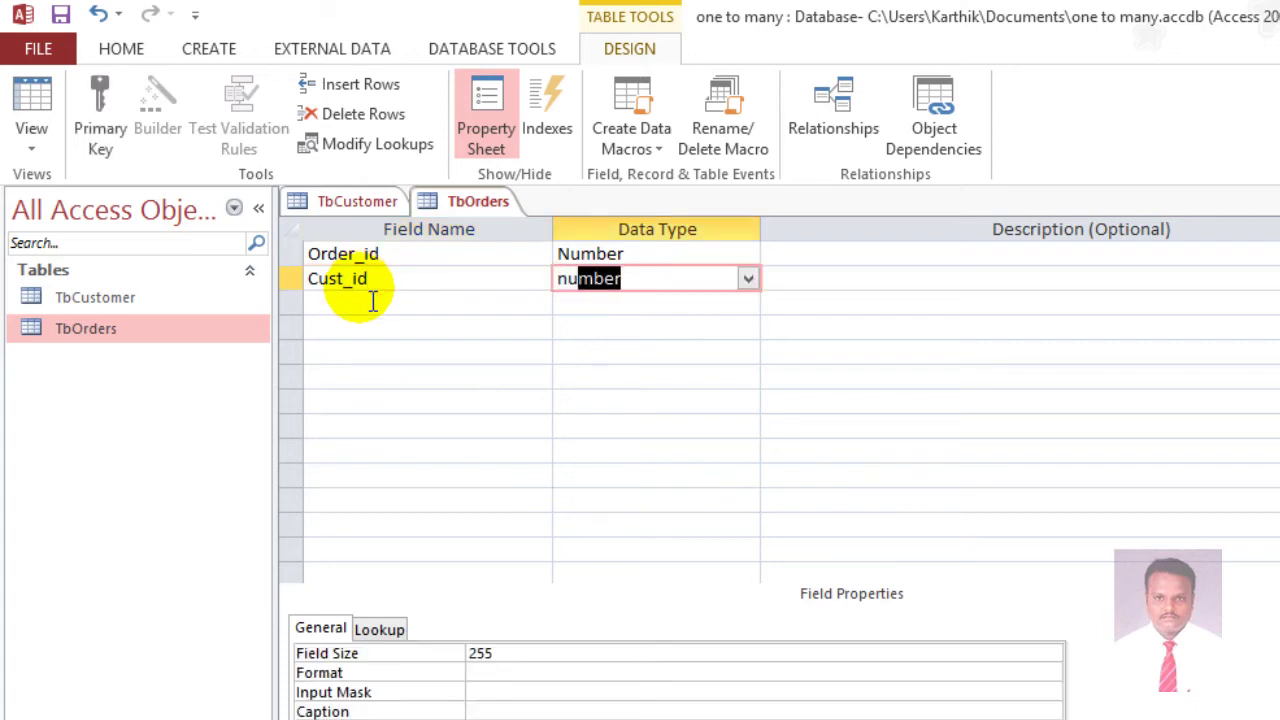
pyautogui.click(589, 675)
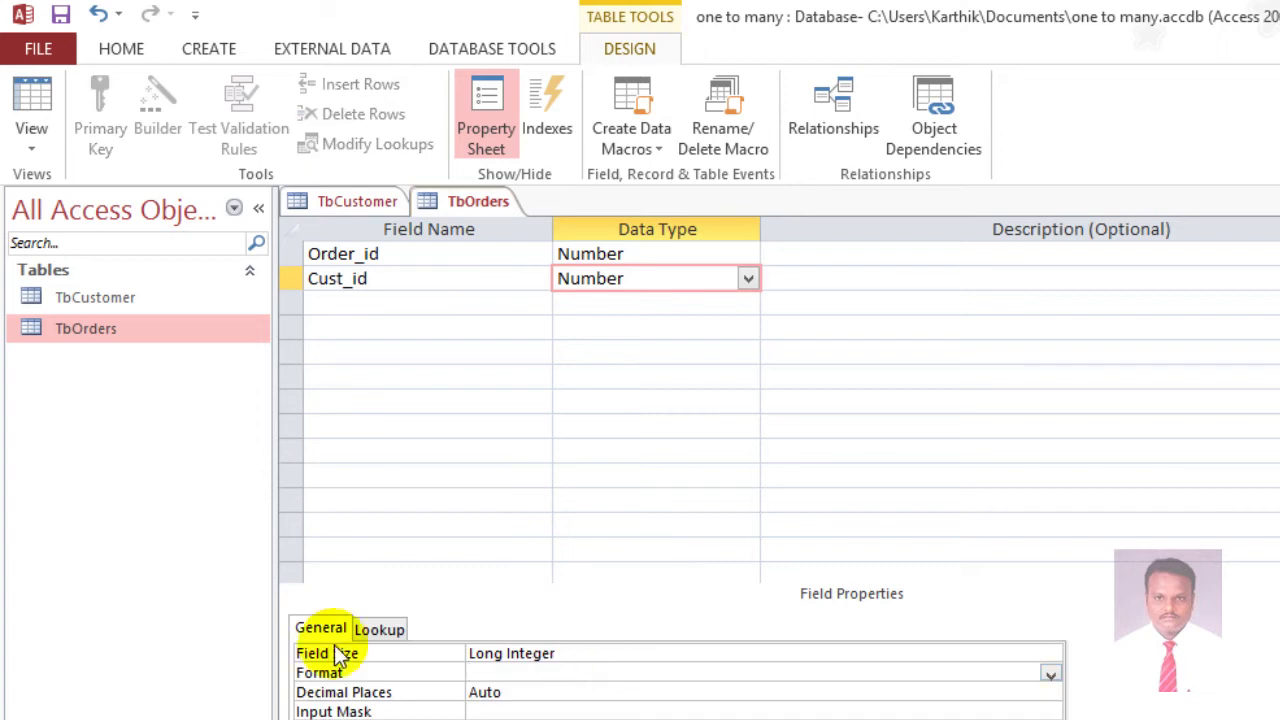
pyautogui.click(365, 304)
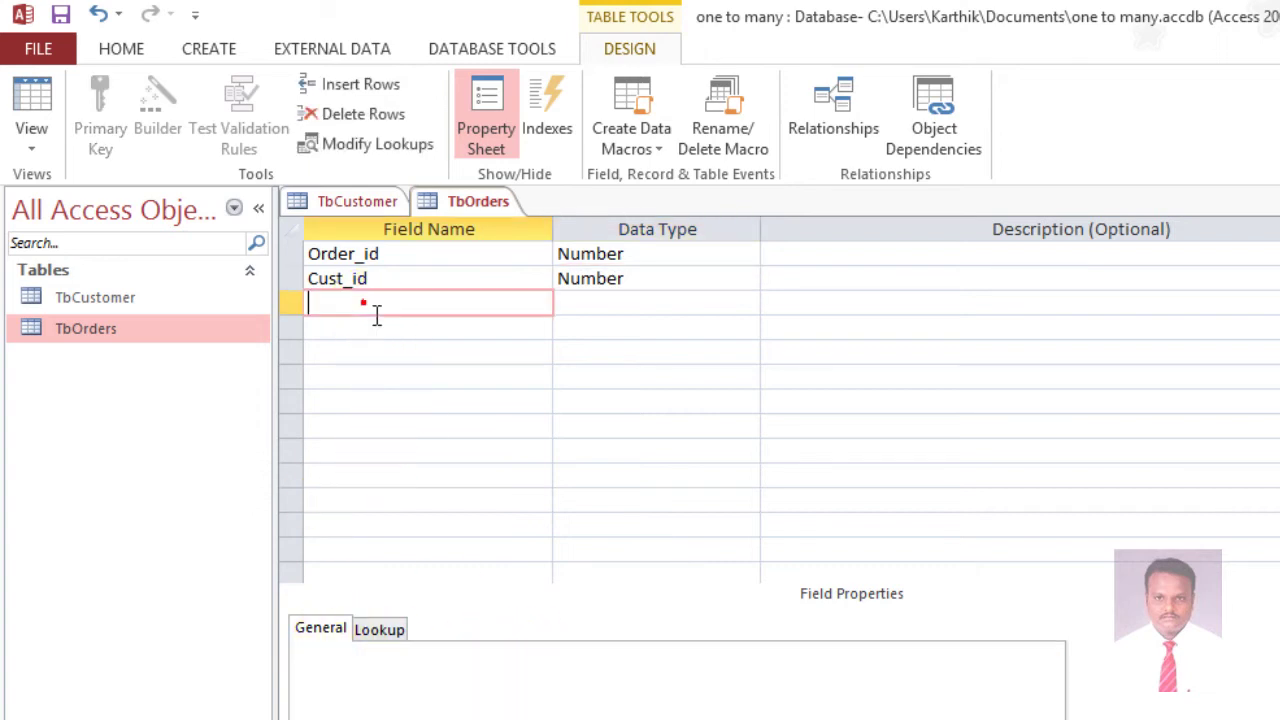
# Add an Order_date field of type Date/Time with Short Date format
pyautogui.write('O')
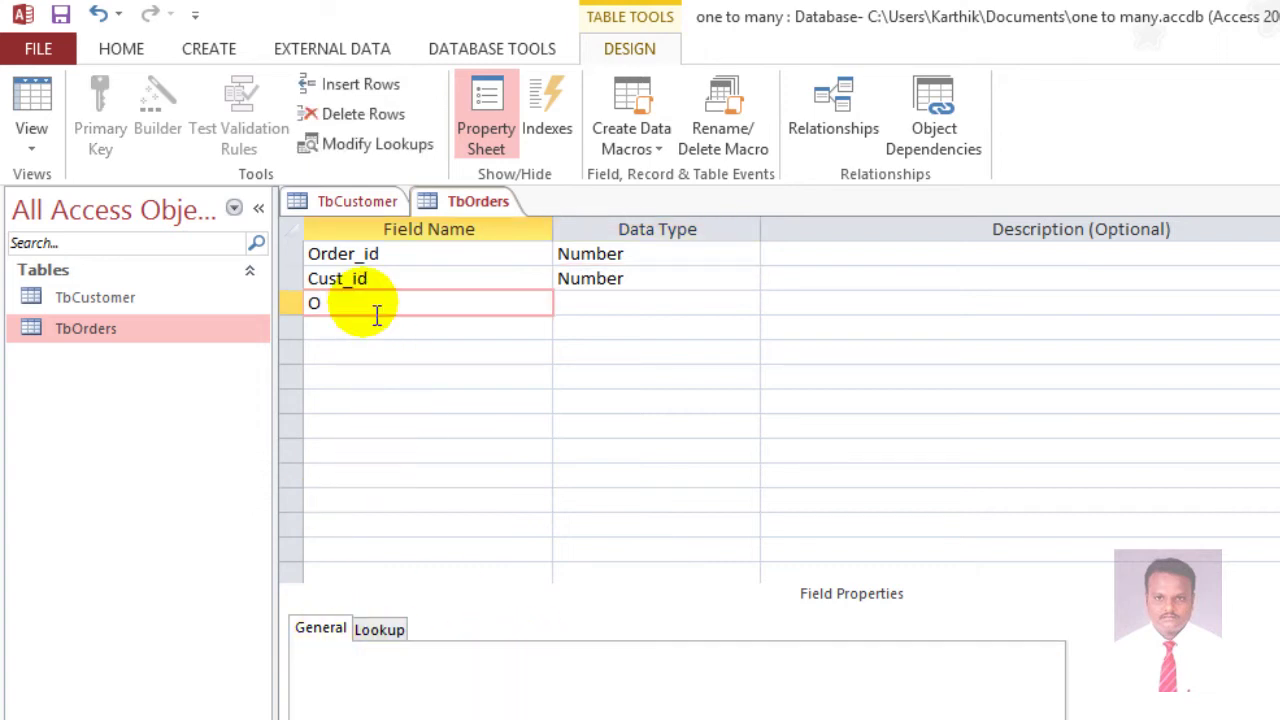
pyautogui.write('rder')
pyautogui.press('BackSpace')
pyautogui.press('BackSpace')
pyautogui.press('BackSpace')
pyautogui.write('der')
pyautogui.press('Tab')
pyautogui.click(748, 303)
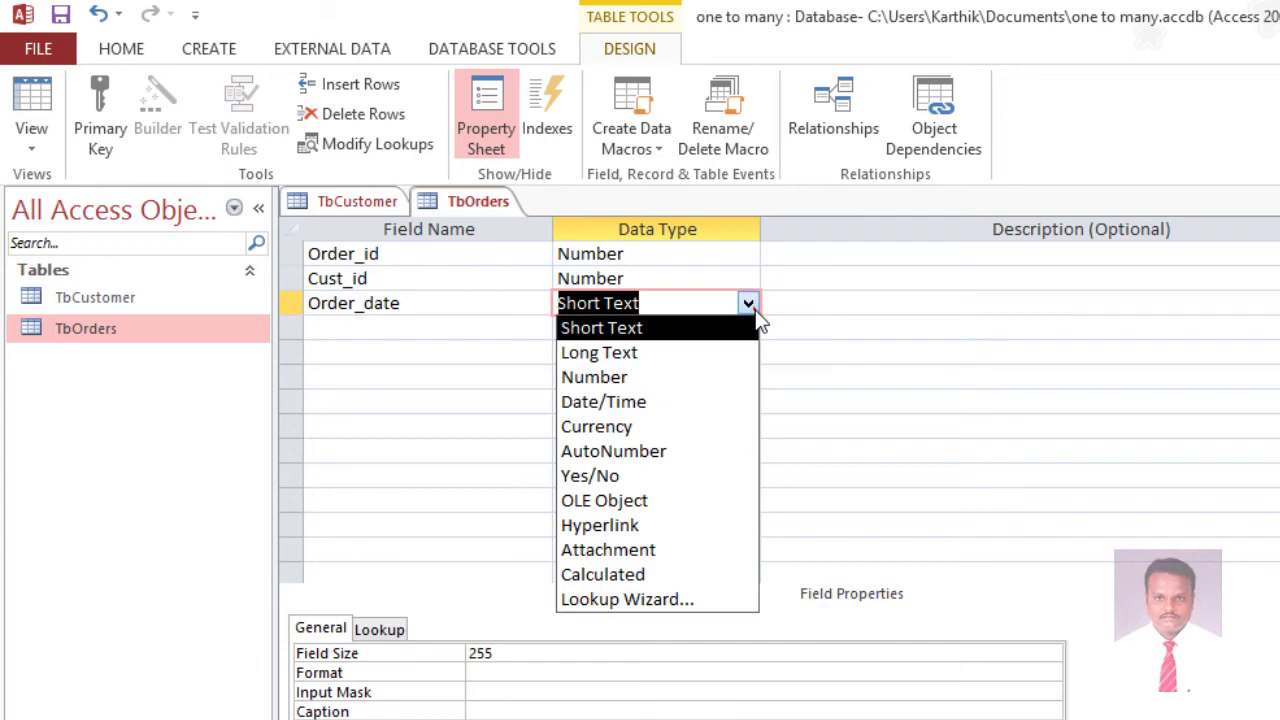
pyautogui.click(650, 401)
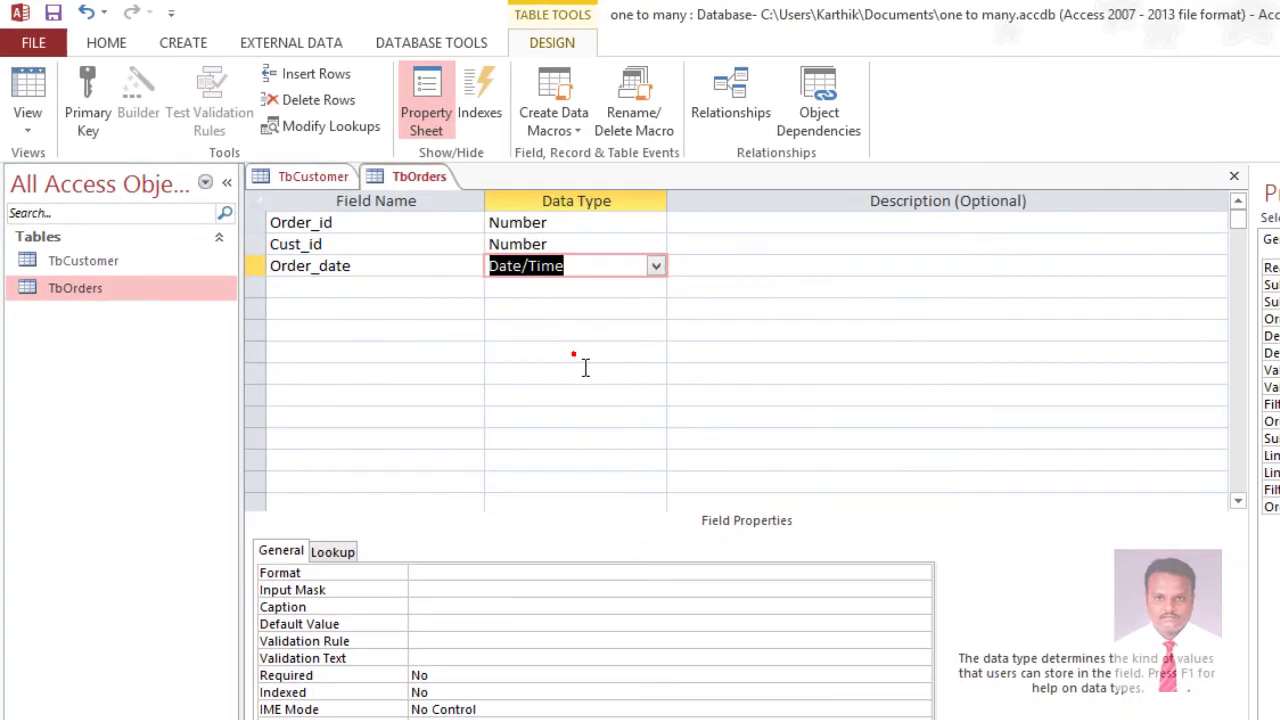
pyautogui.click(921, 573)
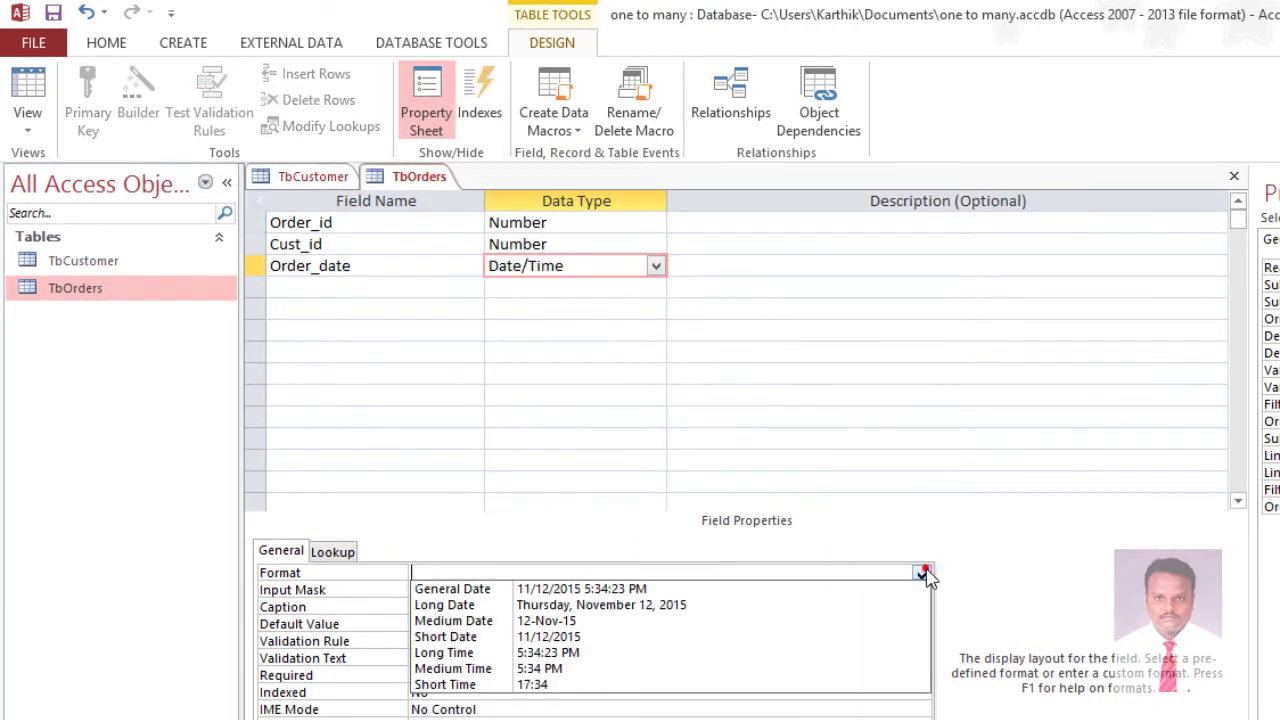
pyautogui.click(663, 637)
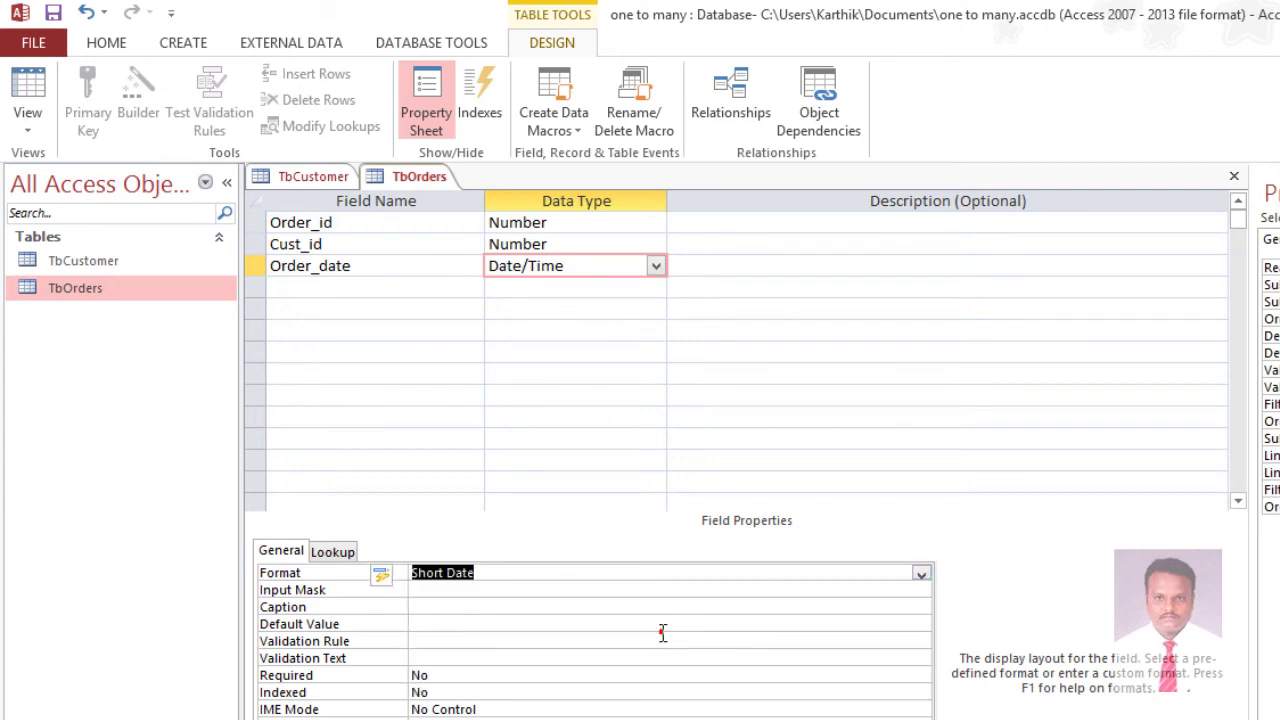
# Add an Amount field of type Currency in Euro format and save TbOrders
pyautogui.click(404, 292)
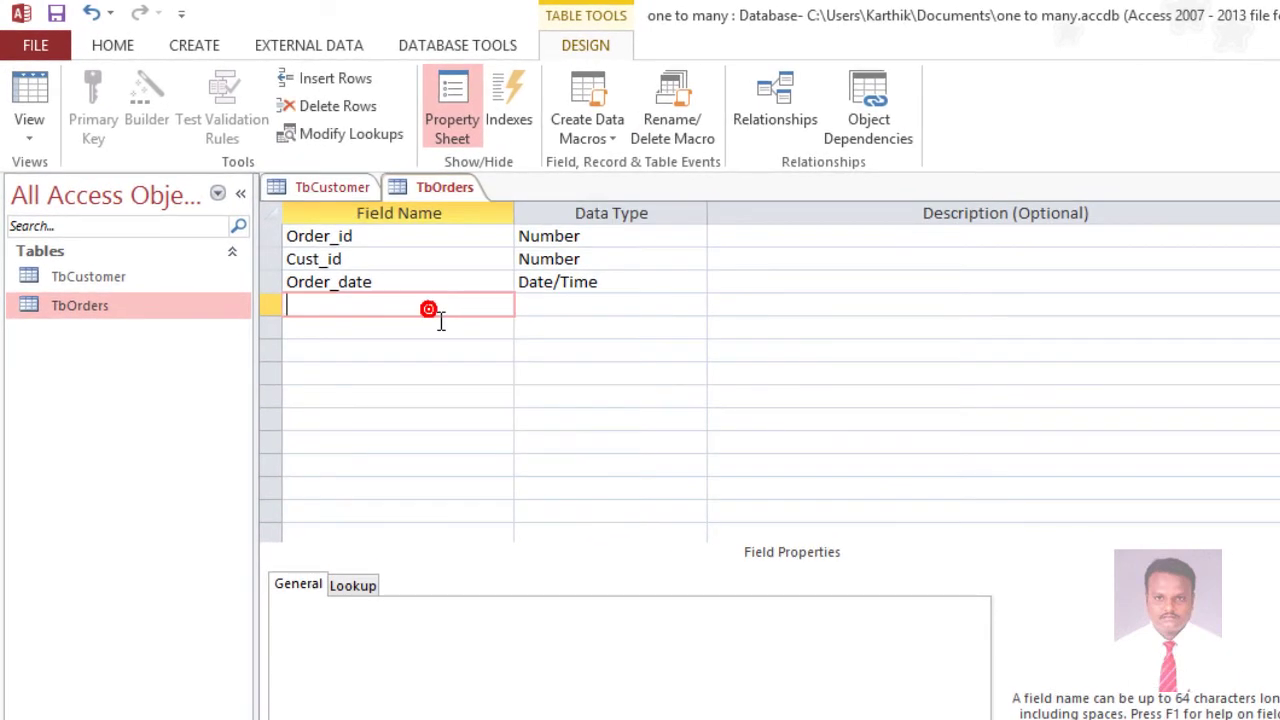
pyautogui.write('Amount')
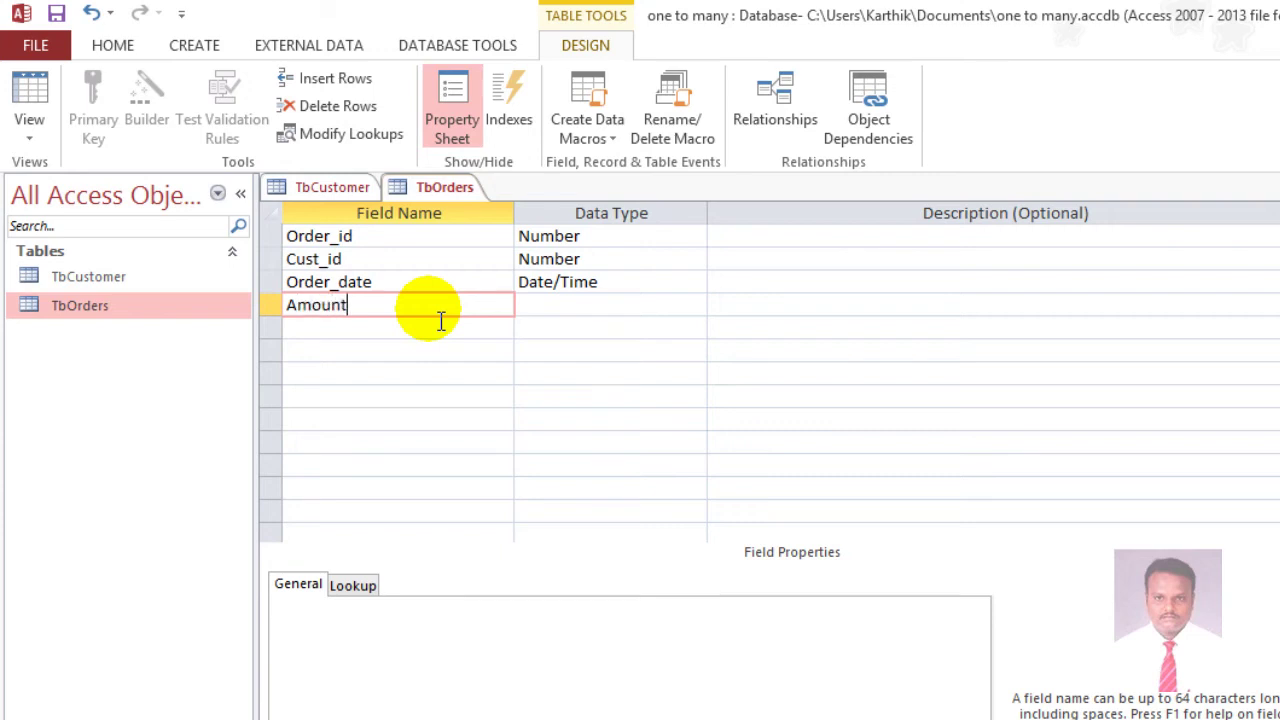
pyautogui.press('Tab')
pyautogui.click(695, 305)
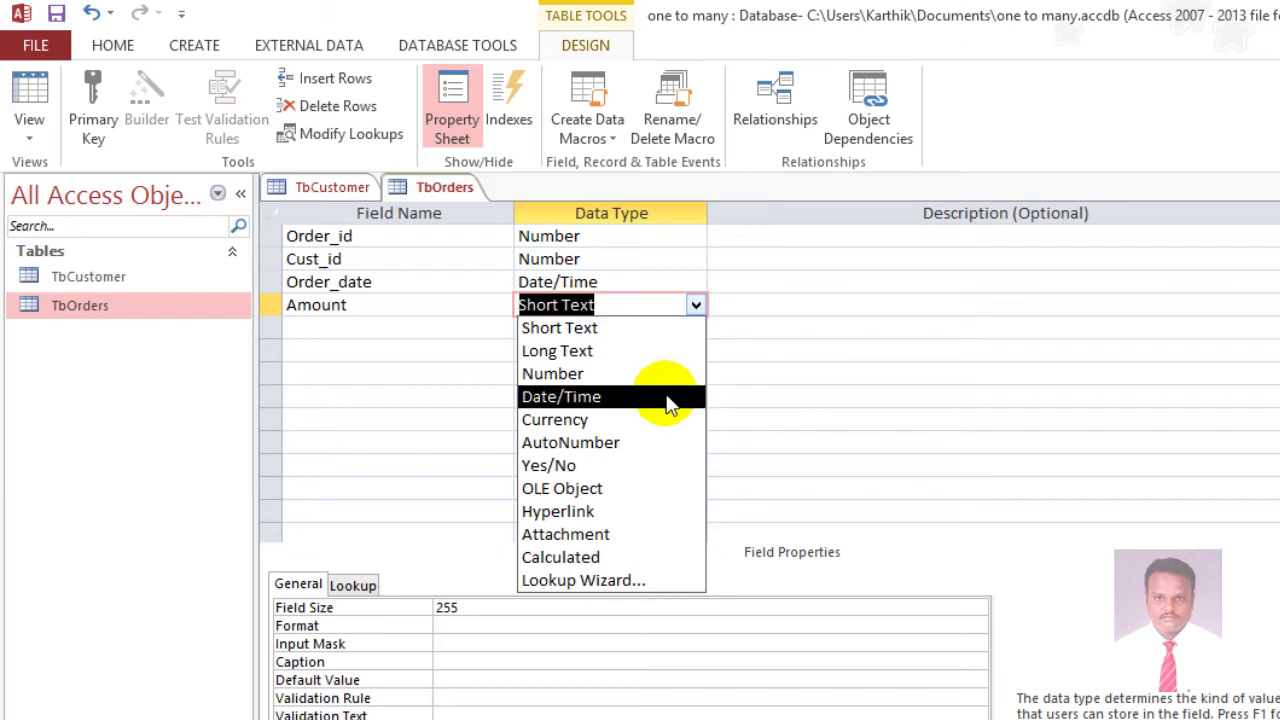
pyautogui.click(650, 420)
pyautogui.click(515, 609)
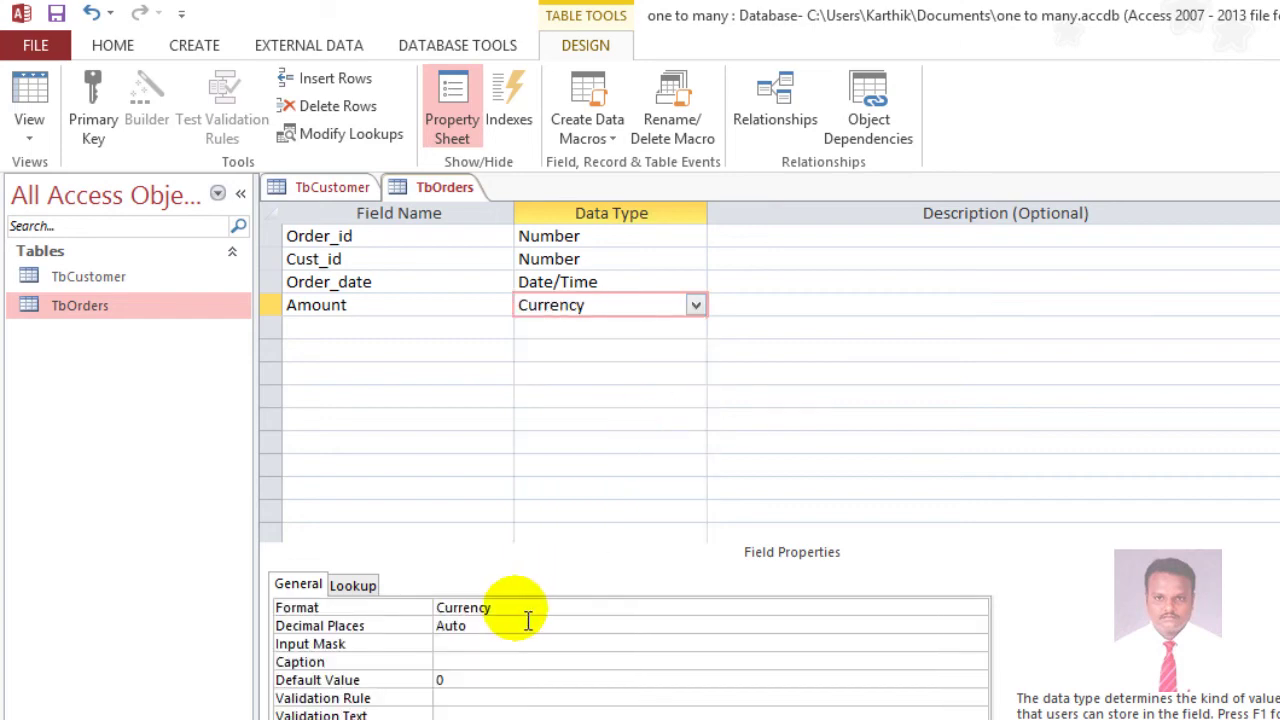
pyautogui.click(983, 609)
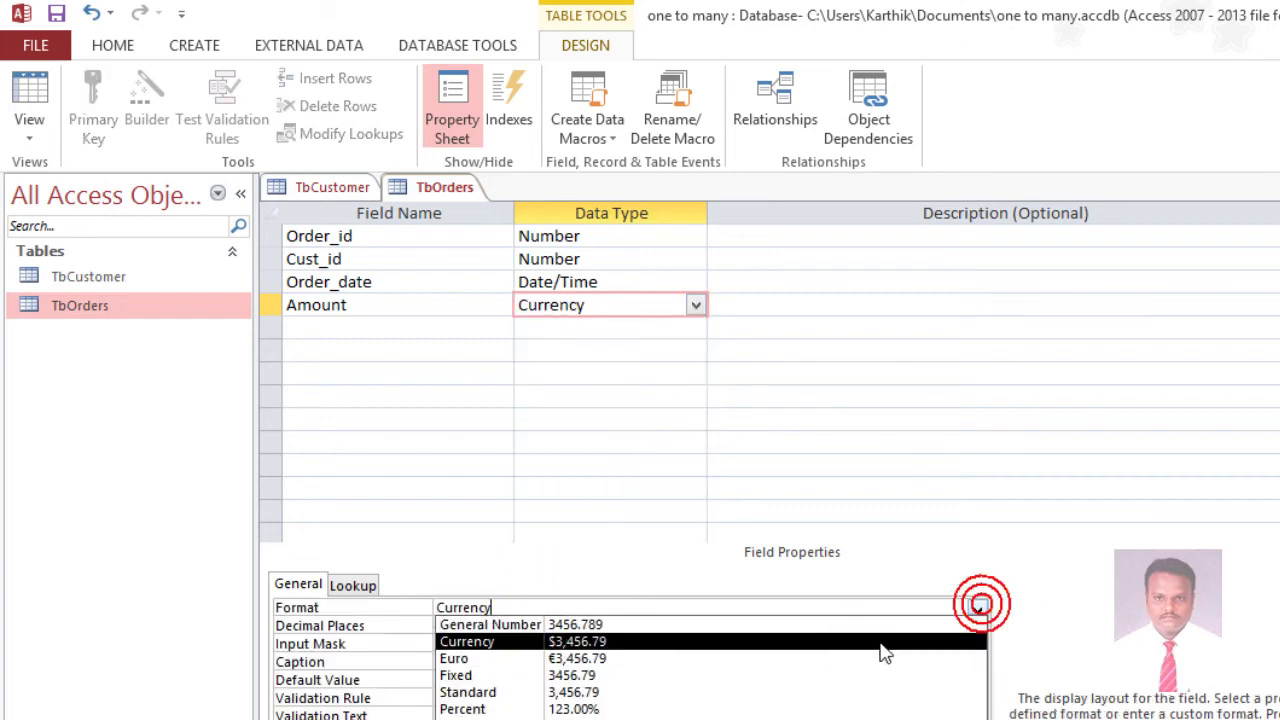
pyautogui.click(851, 660)
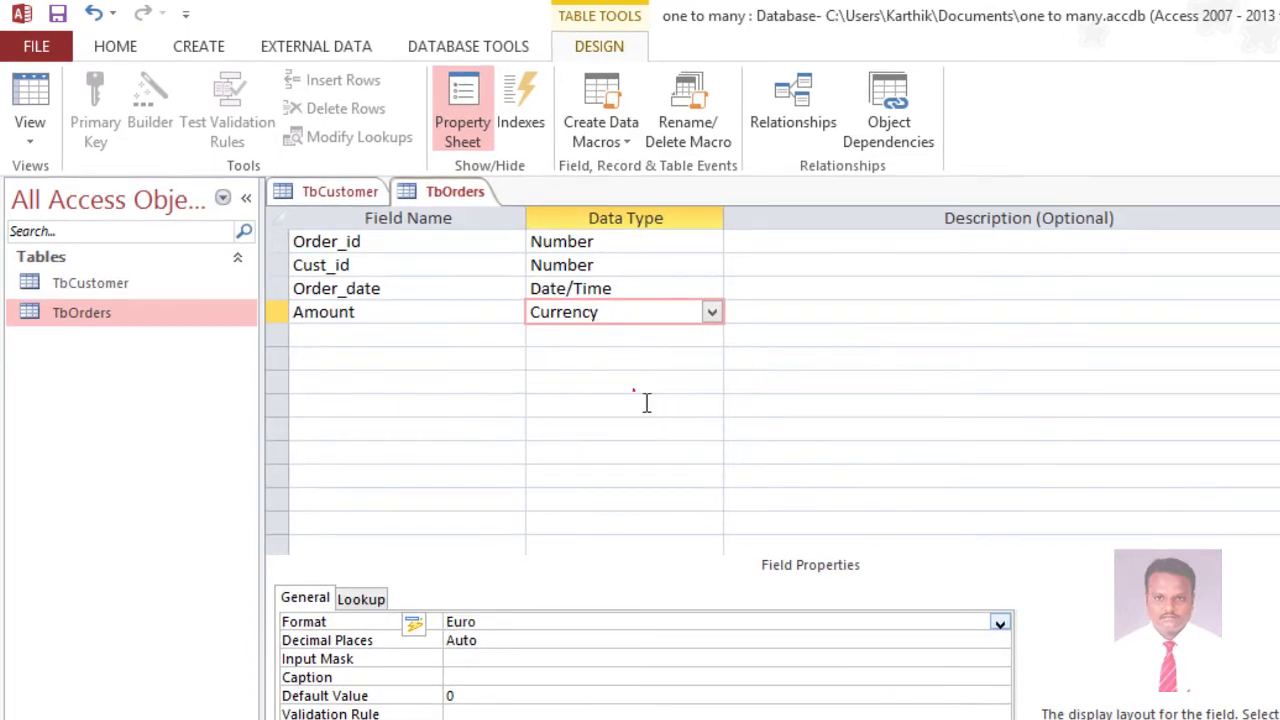
pyautogui.click(645, 388)
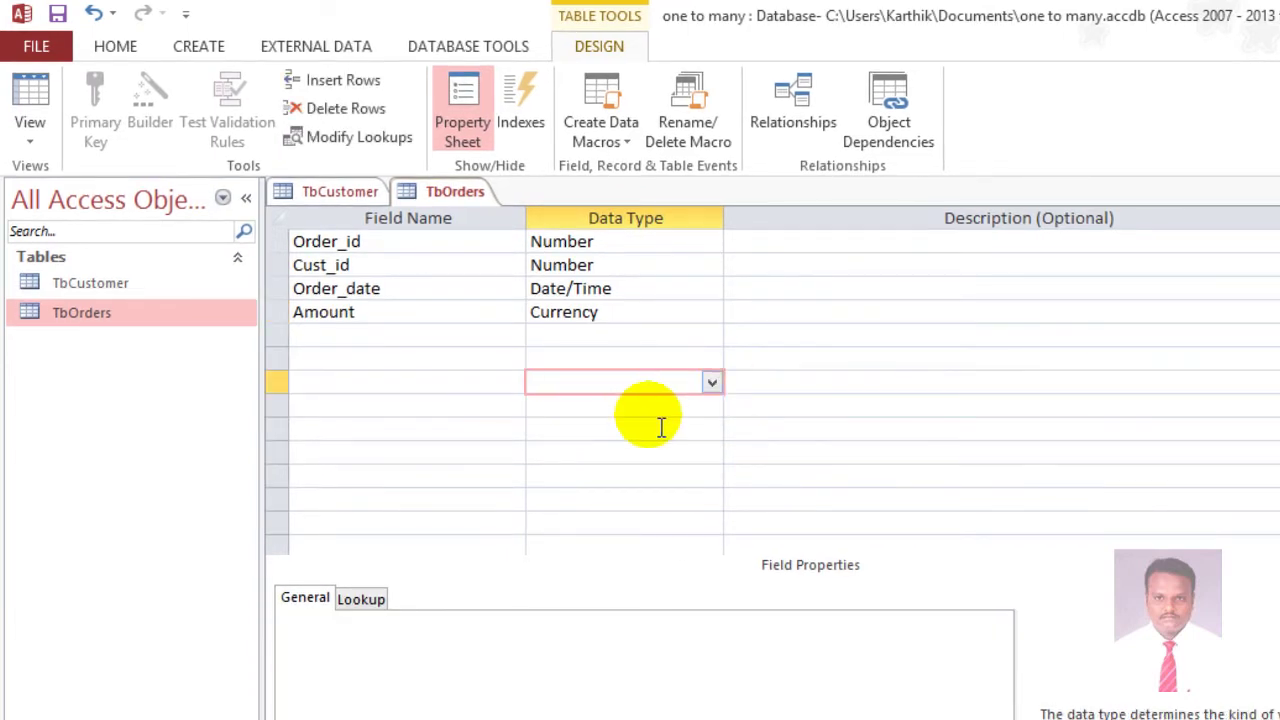
pyautogui.click(58, 14)
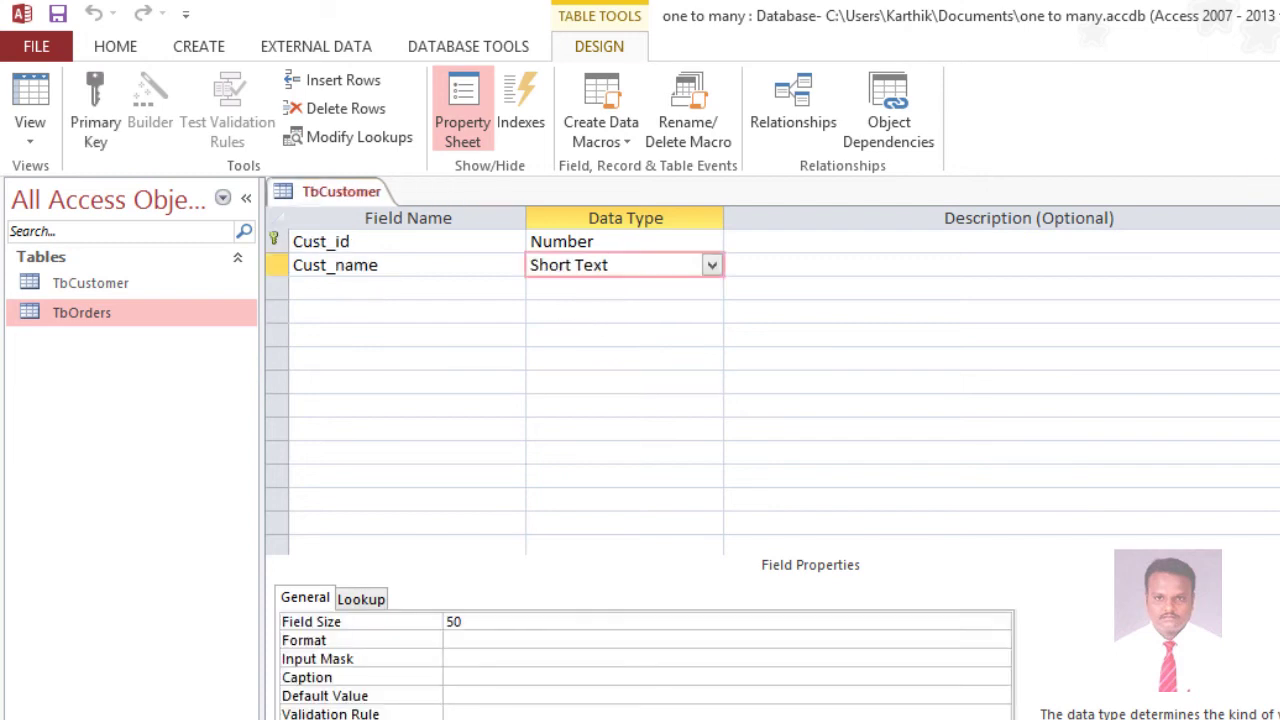
# Close the TbCustomer design view and switch to the Database Tools ribbon
pyautogui.hotkey('ctrl', 'w')
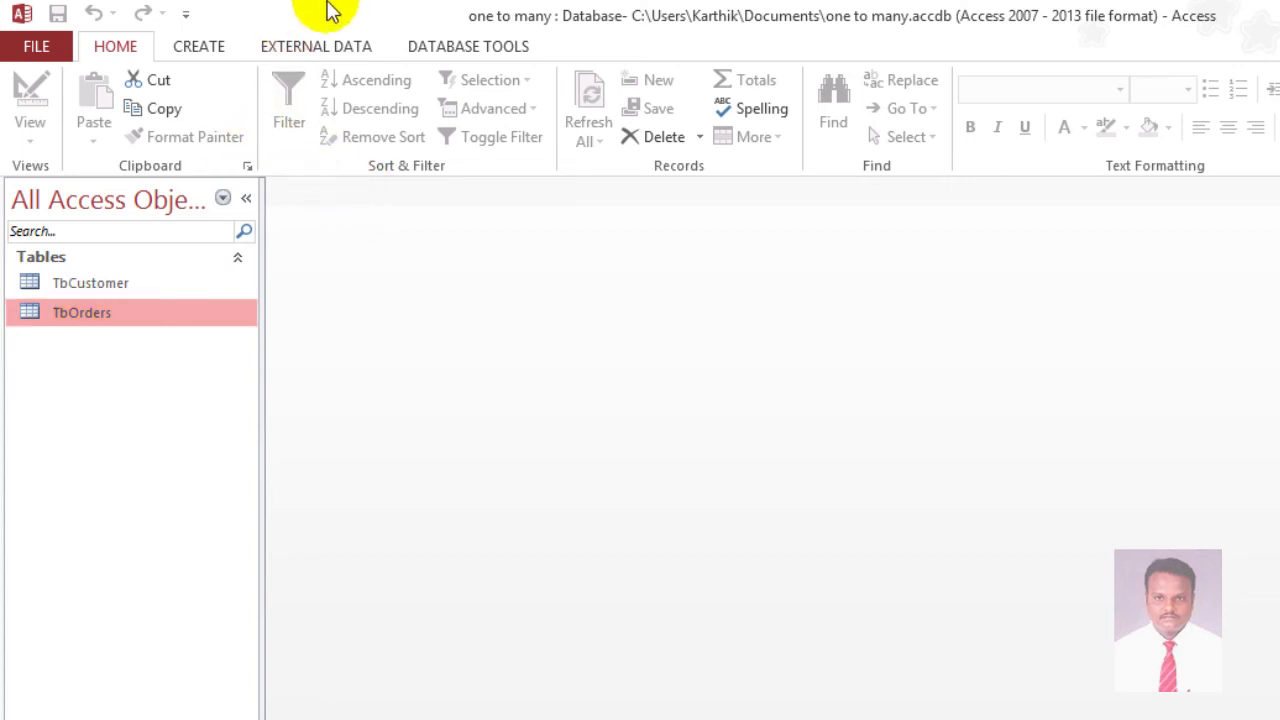
pyautogui.click(462, 48)
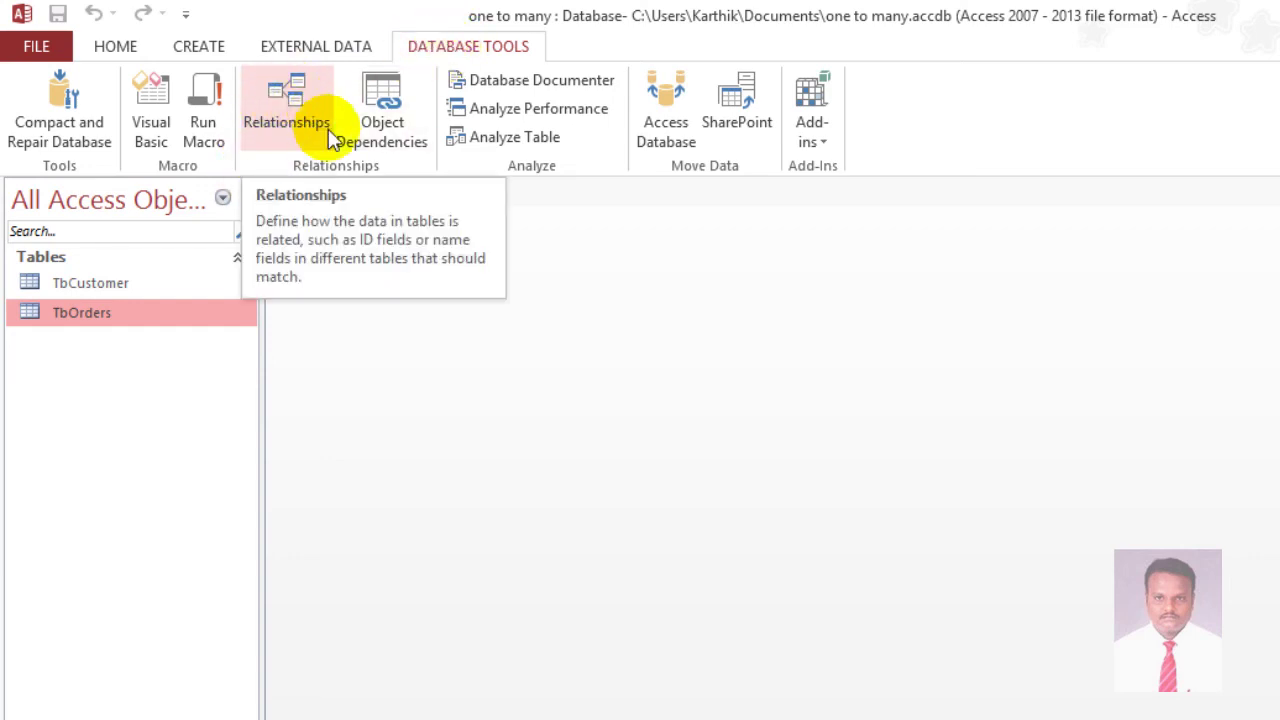
# Open Relationships and add TbCustomer and TbOrders to the layout
pyautogui.click(291, 95)
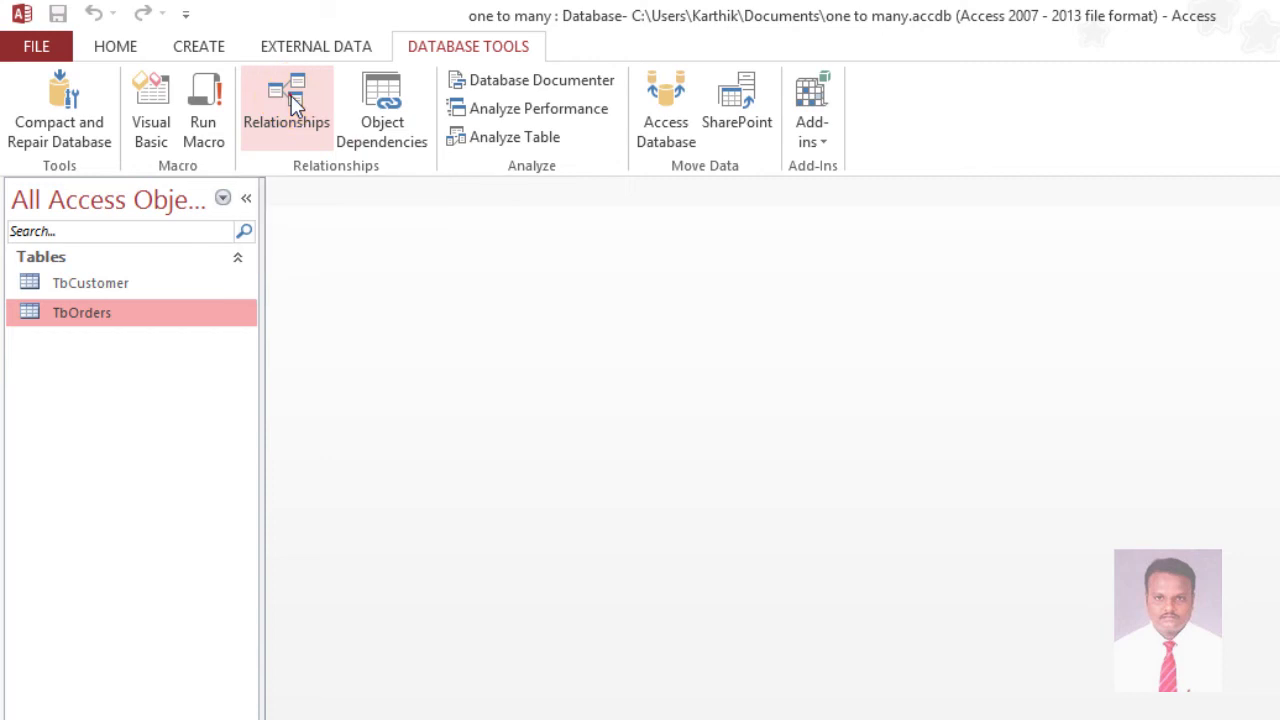
pyautogui.click(755, 388)
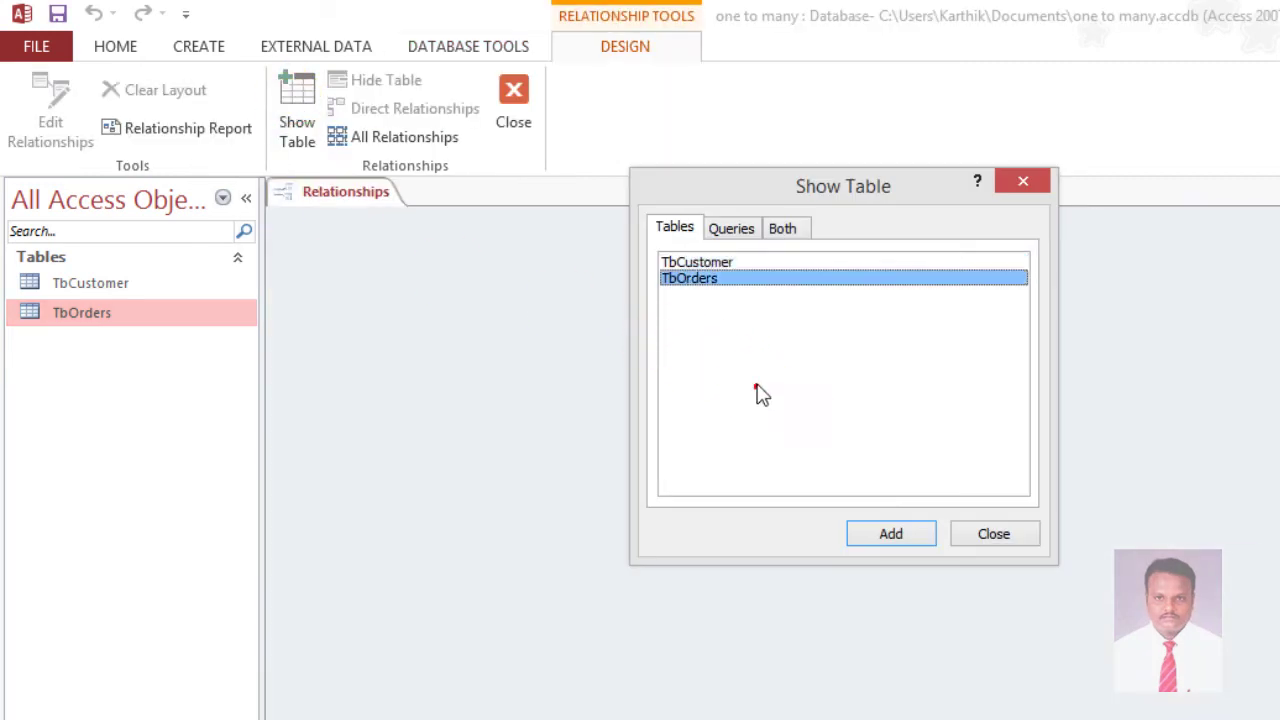
pyautogui.keyDown('shift'); pyautogui.click(690, 263); pyautogui.keyUp('shift')
pyautogui.click(889, 533)
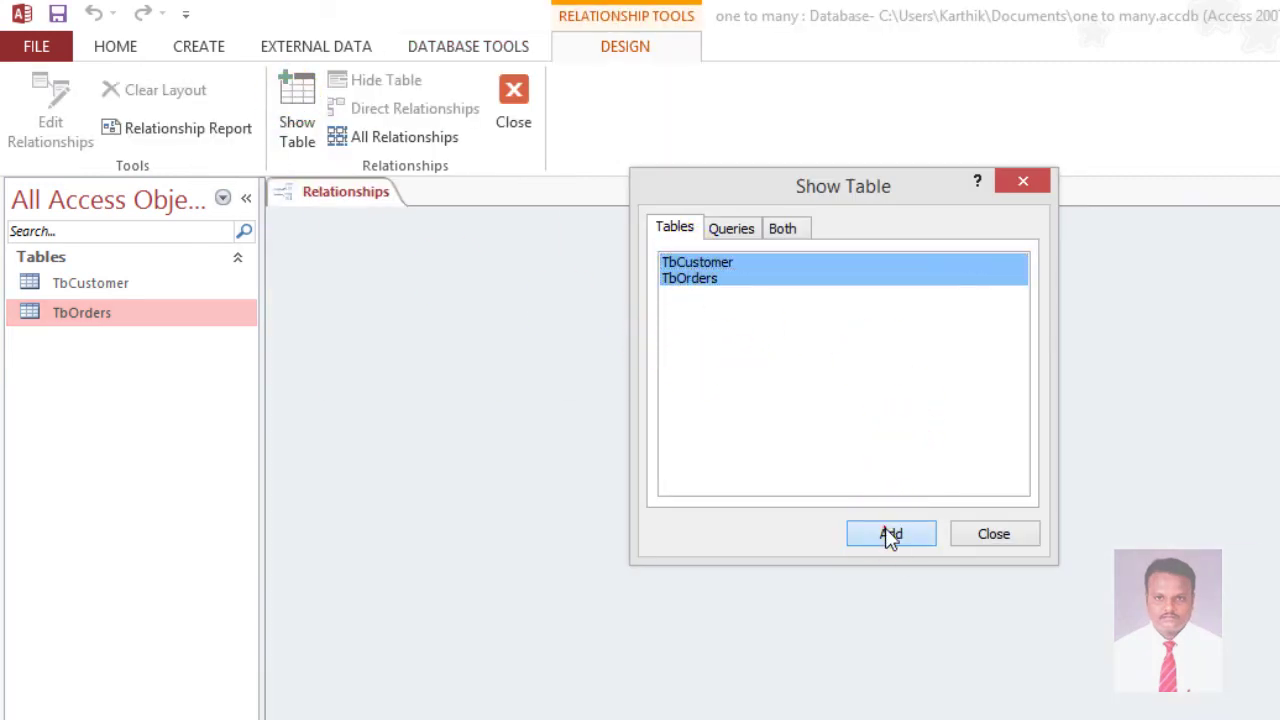
pyautogui.click(990, 533)
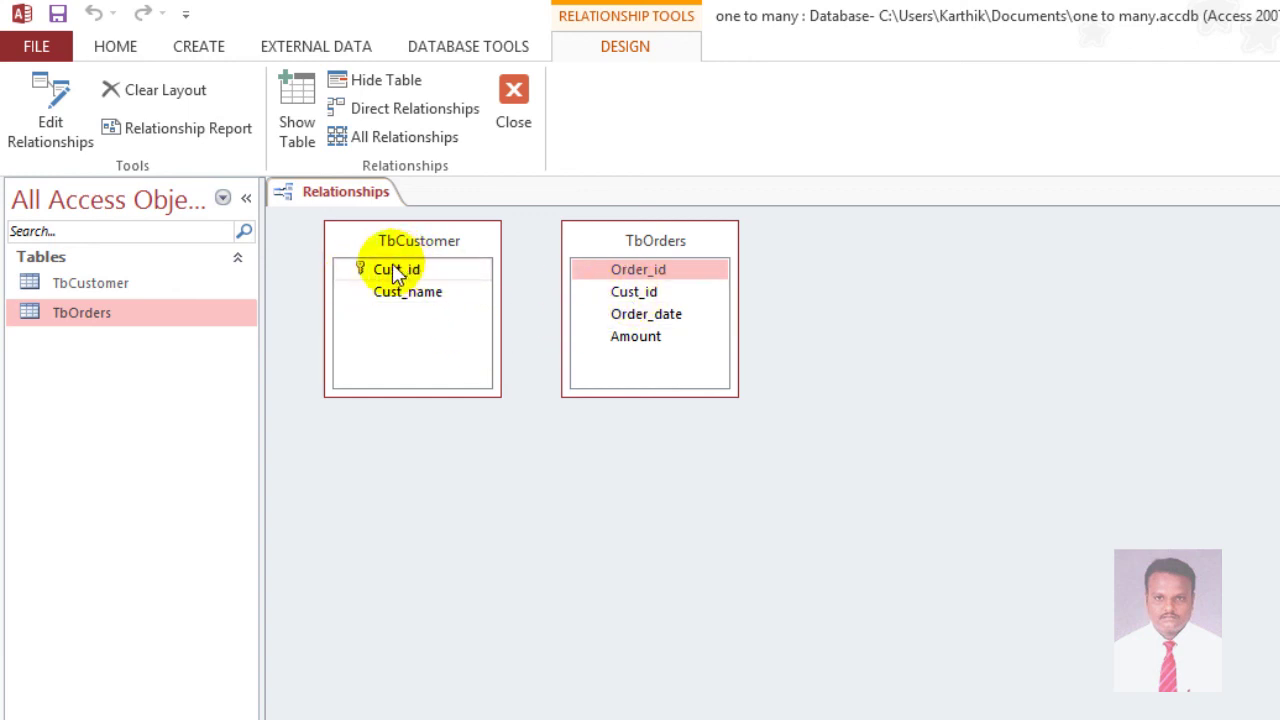
# Join TbCustomer's Cust_id to TbOrders' Cust_id with Enforce Referential Integrity ticked
pyautogui.moveTo(375, 272); pyautogui.dragTo(628, 292)
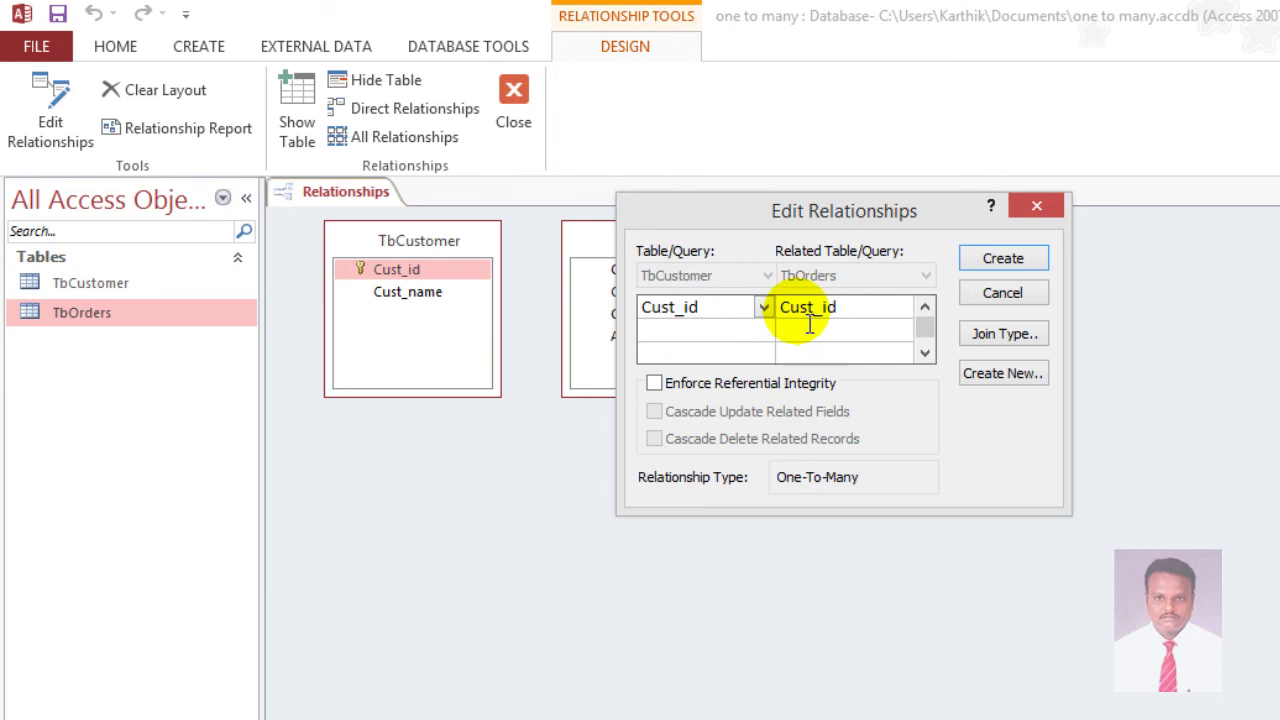
pyautogui.moveTo(632, 236); pyautogui.dragTo(745, 318)
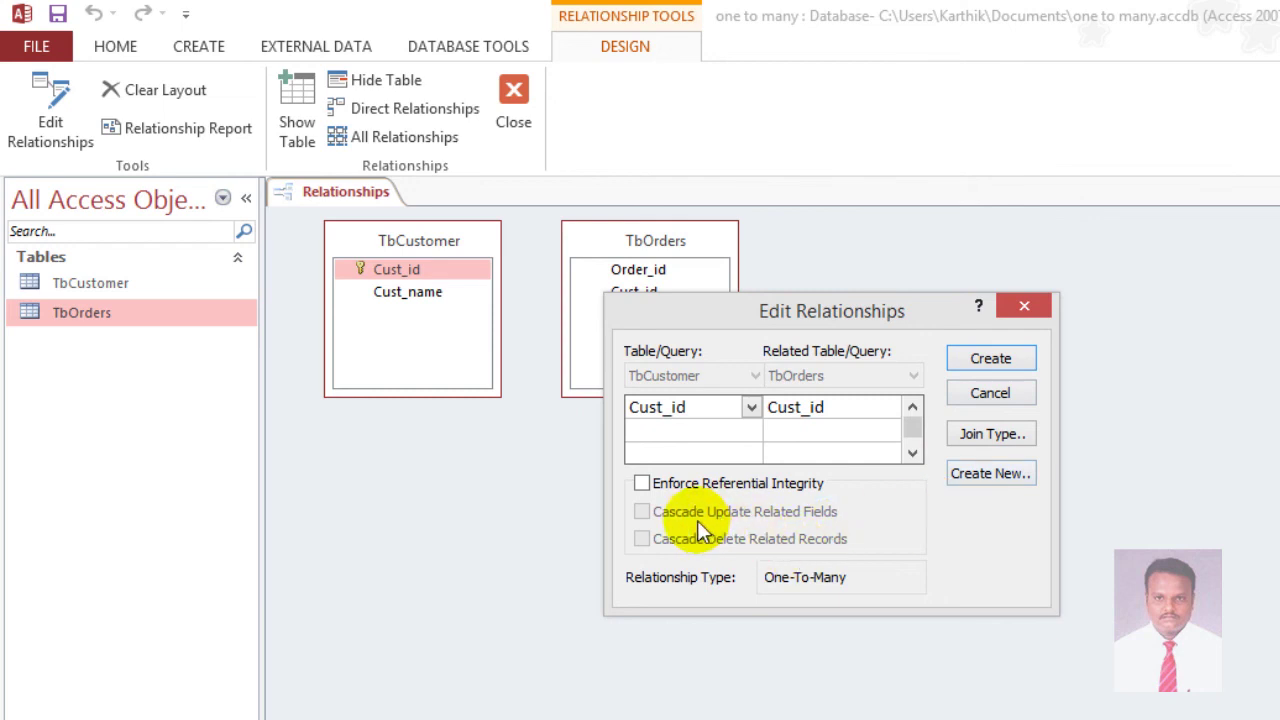
pyautogui.click(642, 485)
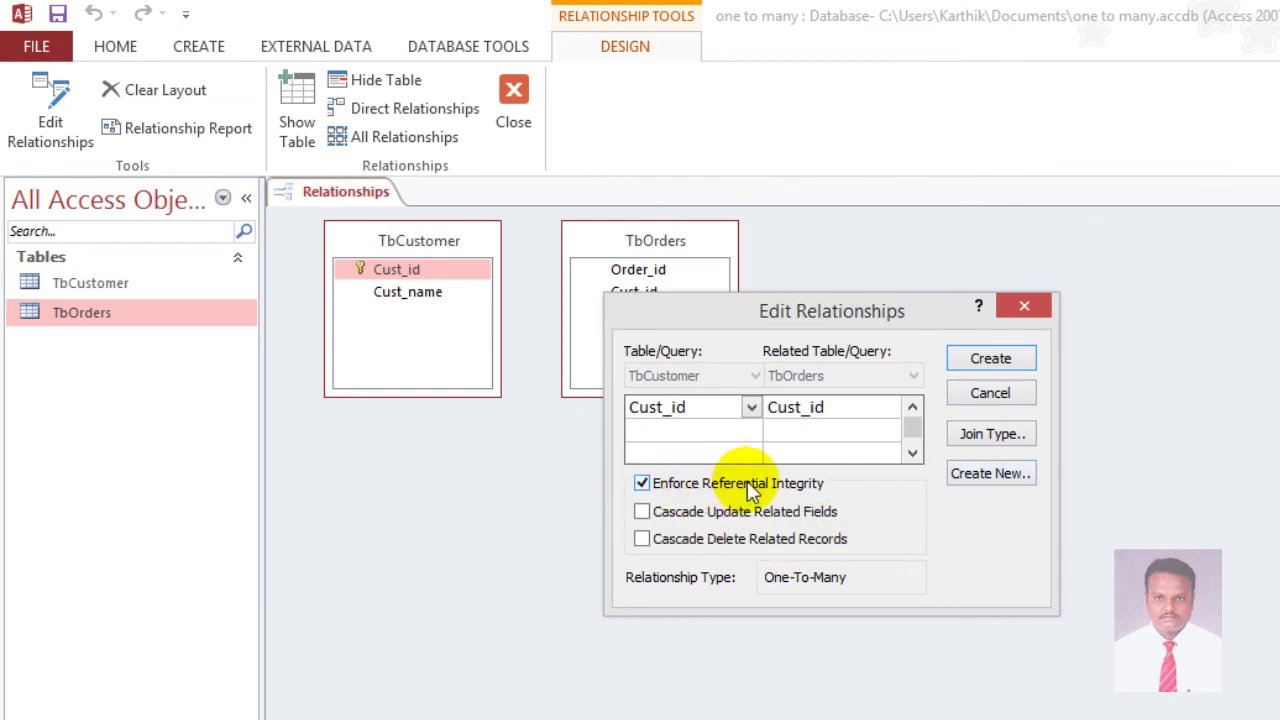
pyautogui.click(975, 366)
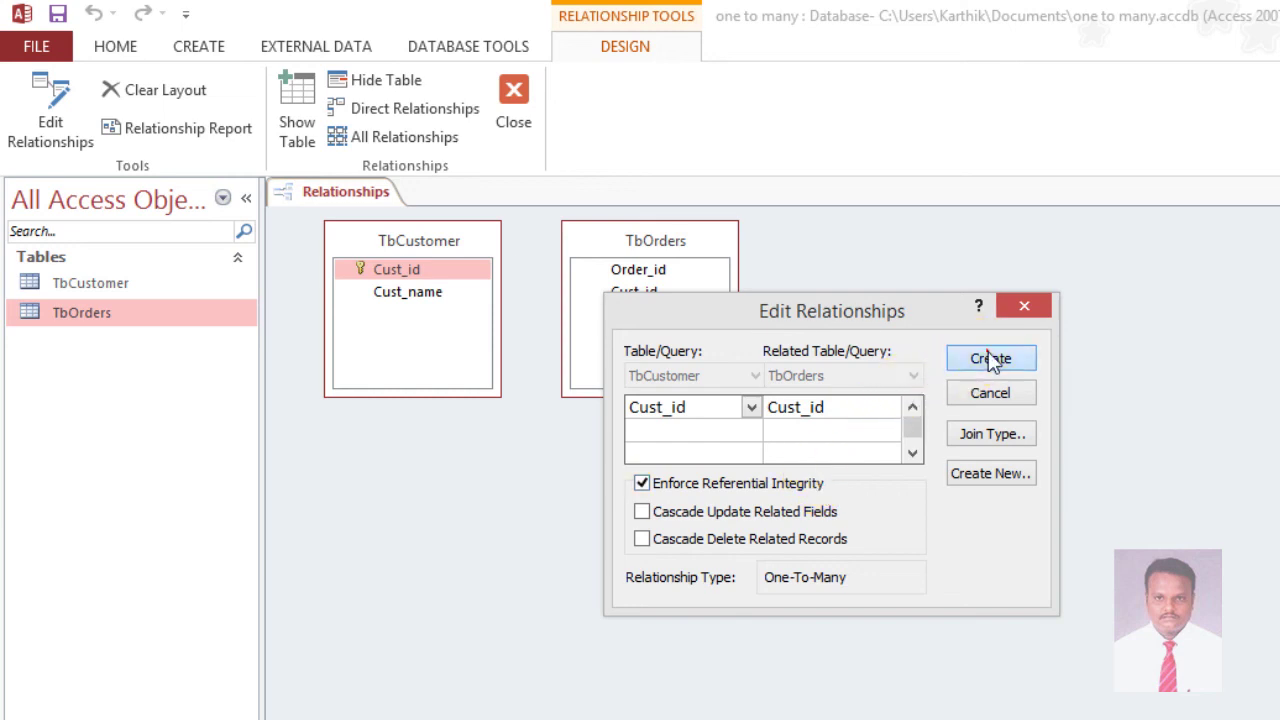
pyautogui.moveTo(675, 244); pyautogui.dragTo(709, 235)
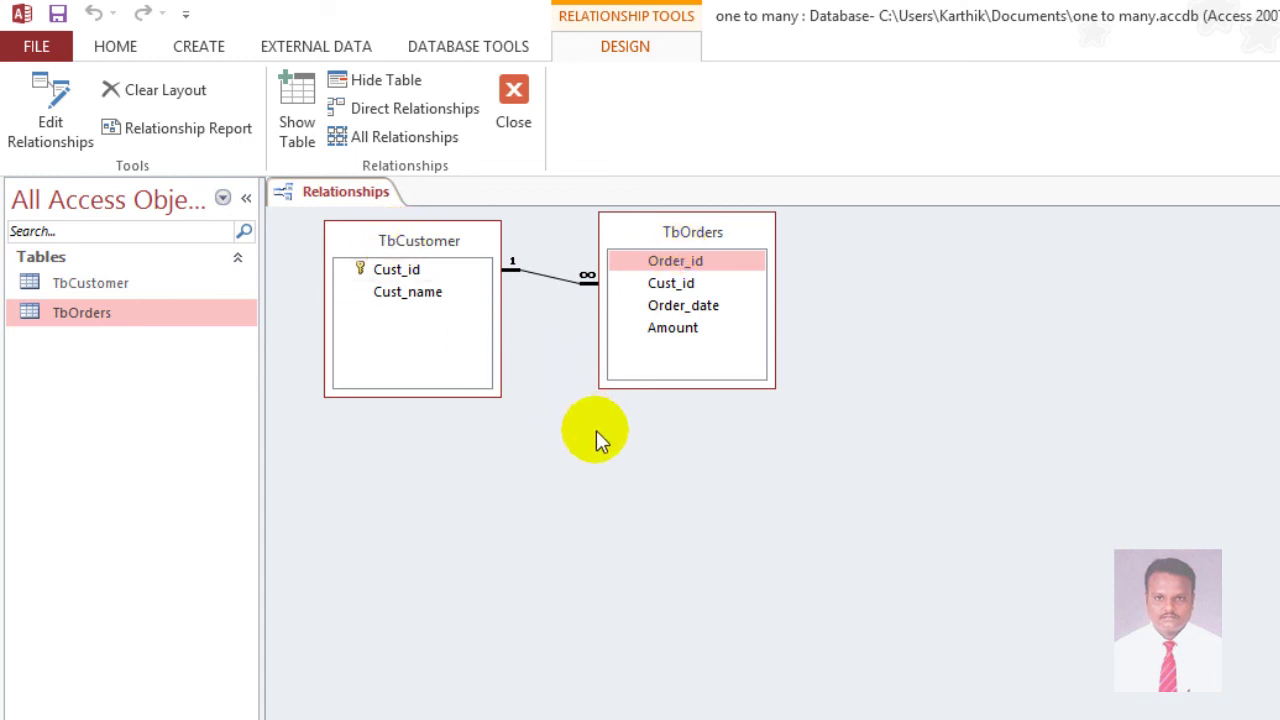
# Generate the TbCustomer–TbOrders relationship report and save it as 'Relationships for one to many'
pyautogui.click(175, 140)
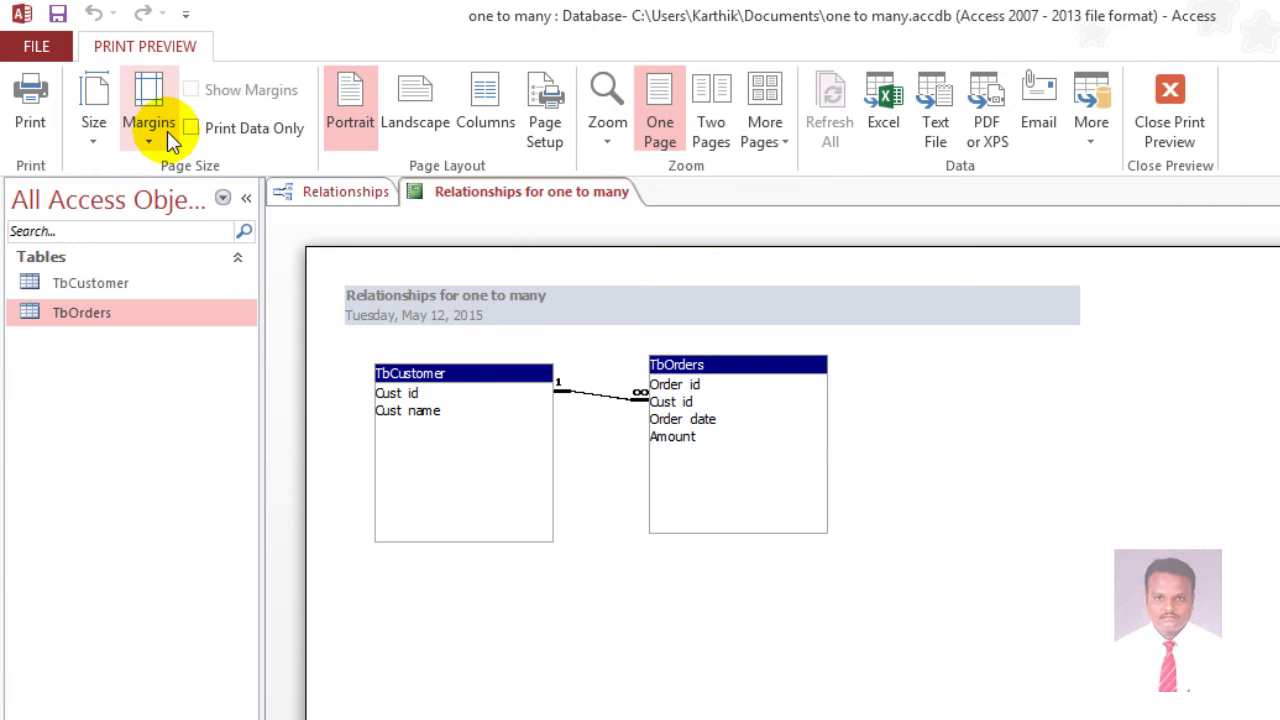
pyautogui.rightClick(503, 204)
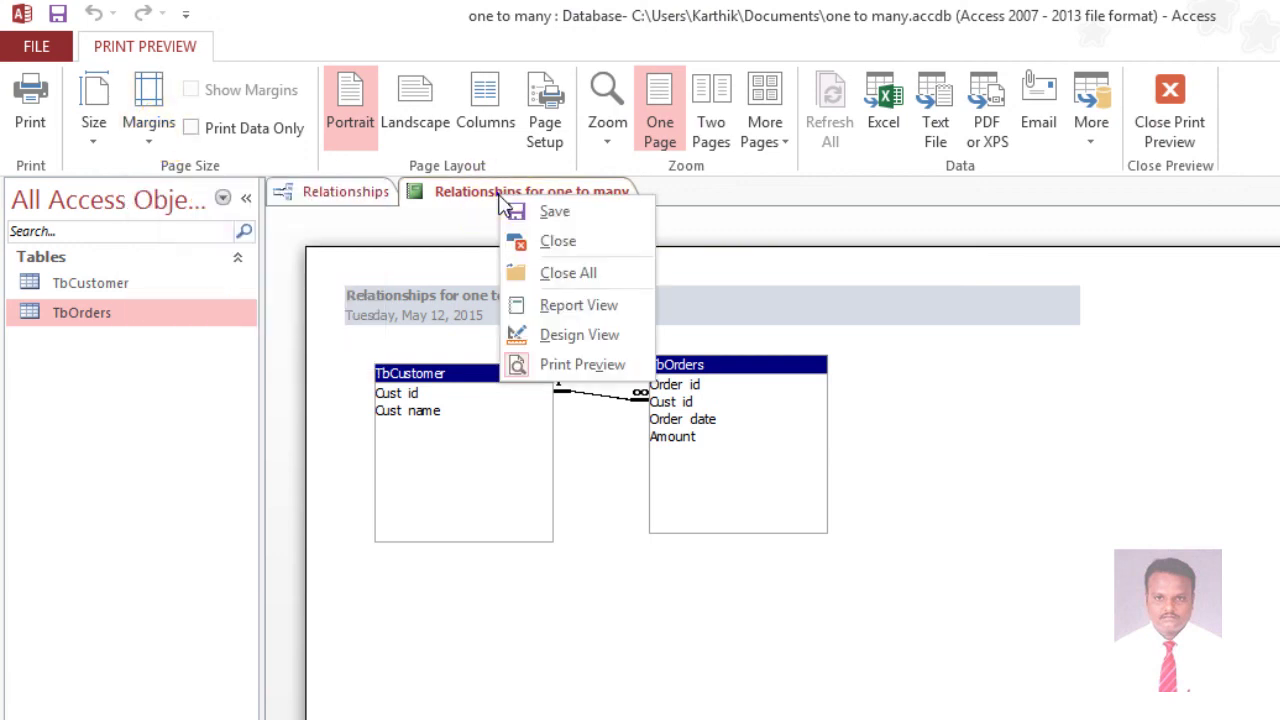
pyautogui.click(514, 211)
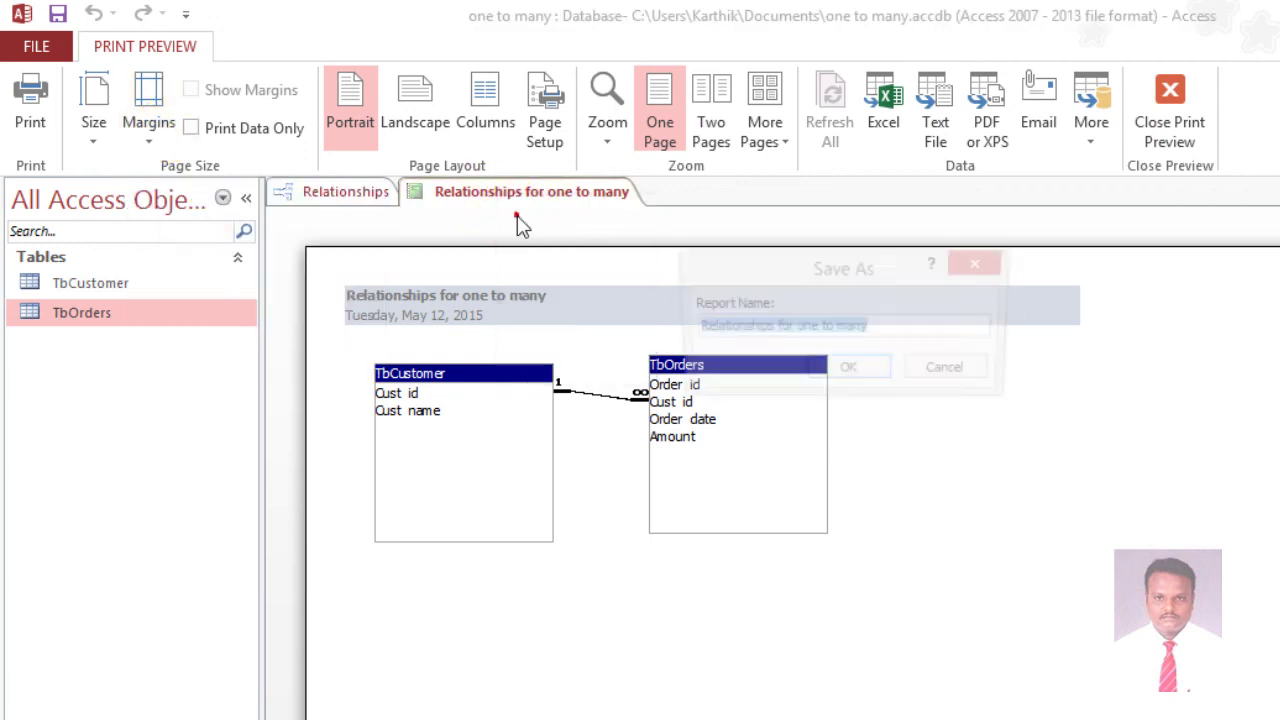
pyautogui.click(849, 369)
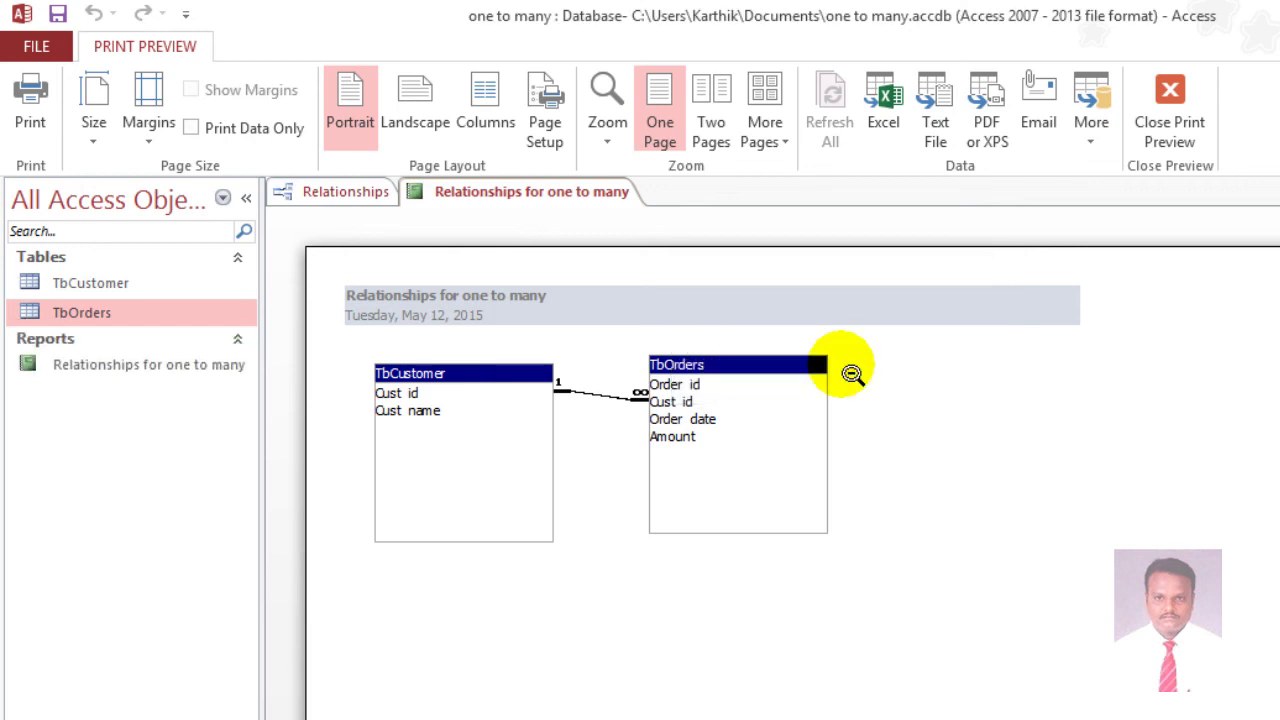